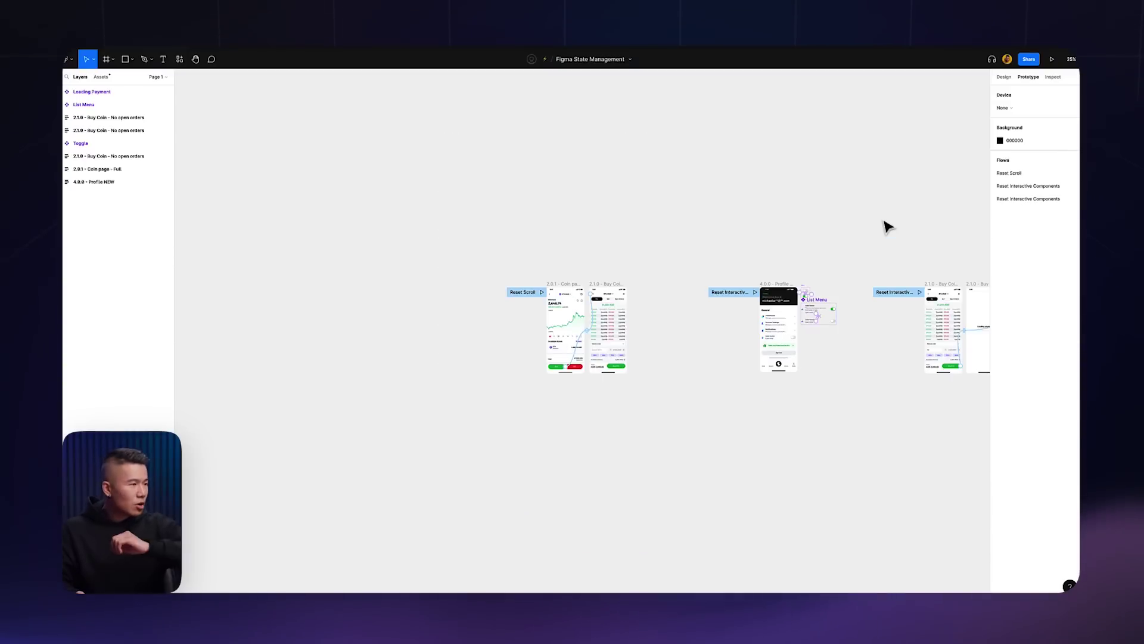
Zoom to 100%, pan to the ETH/AUD coin page, and select the 2.0.1 - Coin page - Full frame
{"action": "left_click_drag", "start_coordinate": [880, 216], "coordinate": [792, 223]}
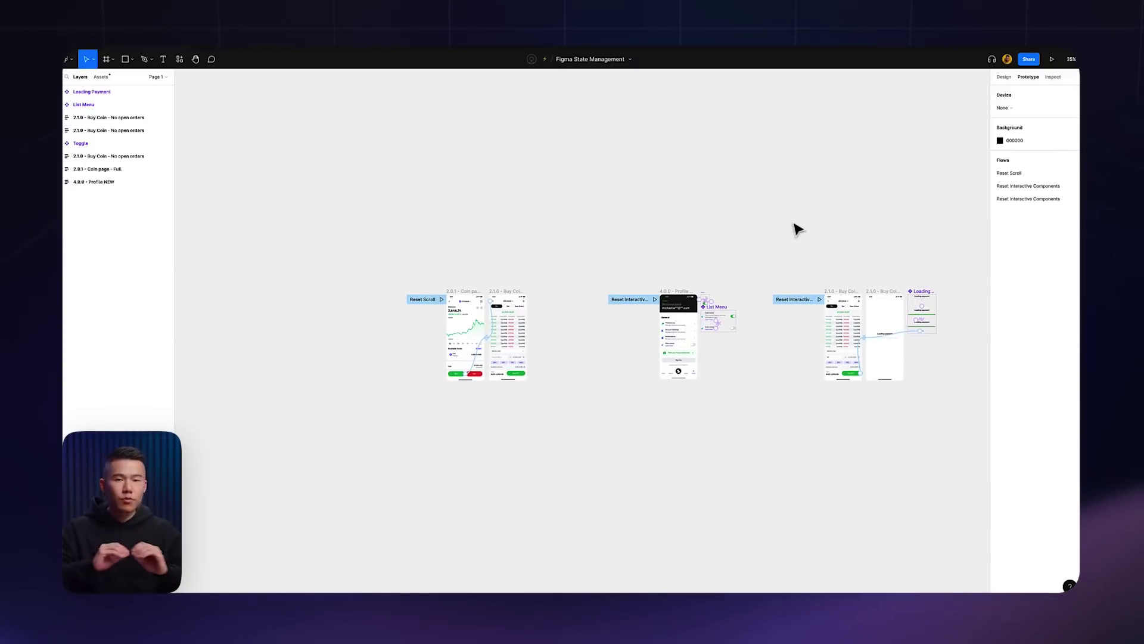
{"action": "key", "text": "shift+0"}
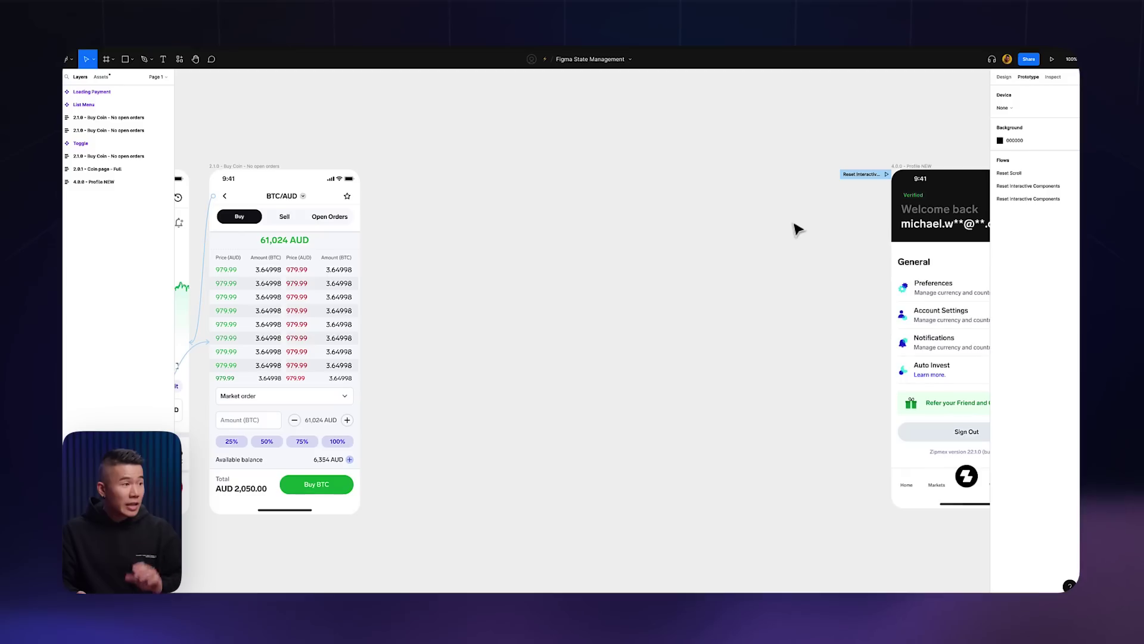
{"action": "left_click_drag", "start_coordinate": [483, 253], "coordinate": [863, 256]}
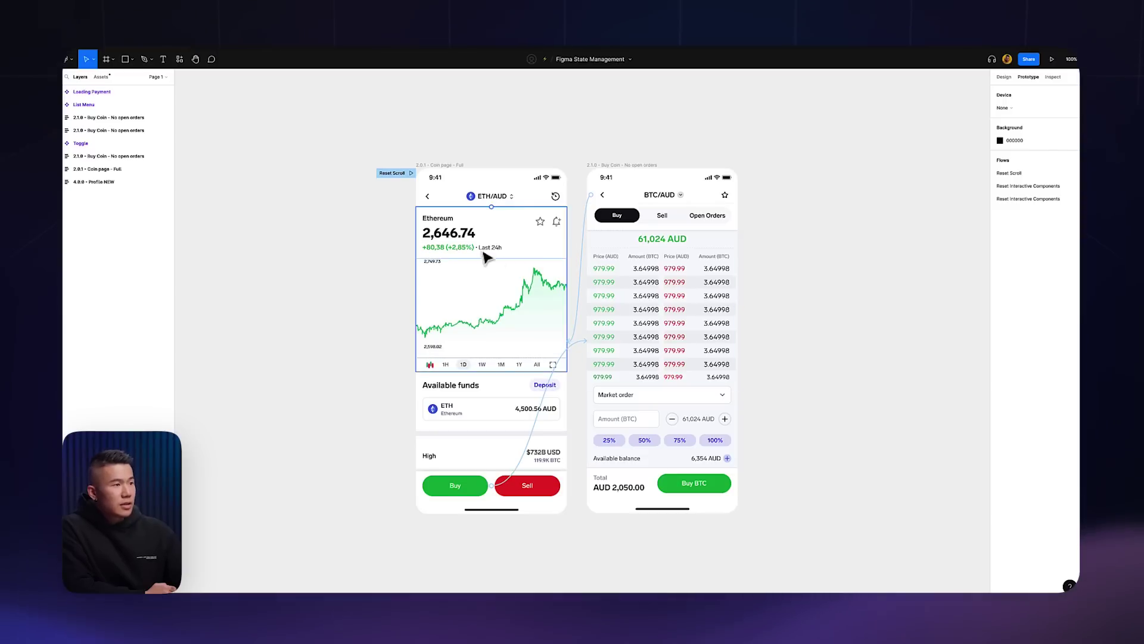
{"action": "left_click", "coordinate": [456, 167]}
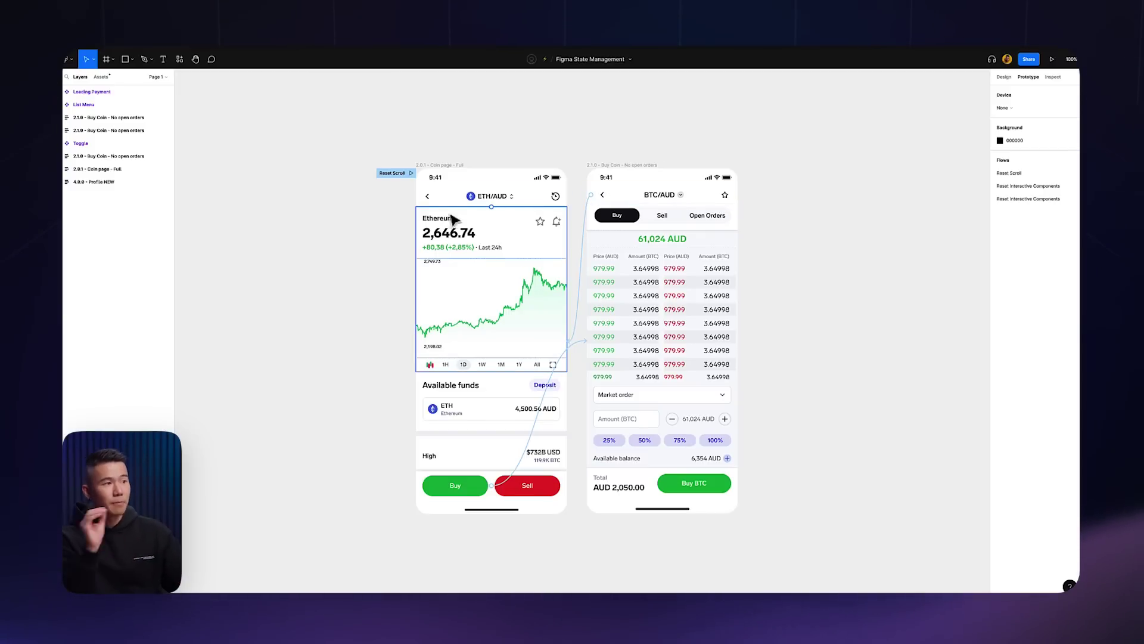
{"action": "left_click", "coordinate": [411, 173]}
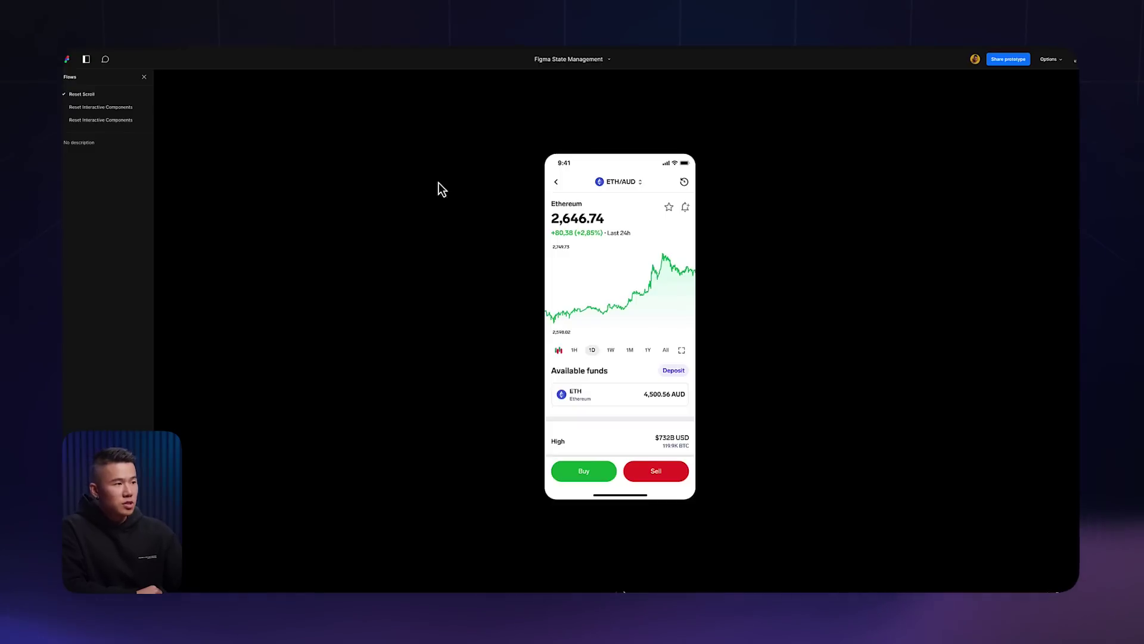
{"action": "scroll", "coordinate": [608, 256], "scroll_direction": "down", "scroll_amount": 5}
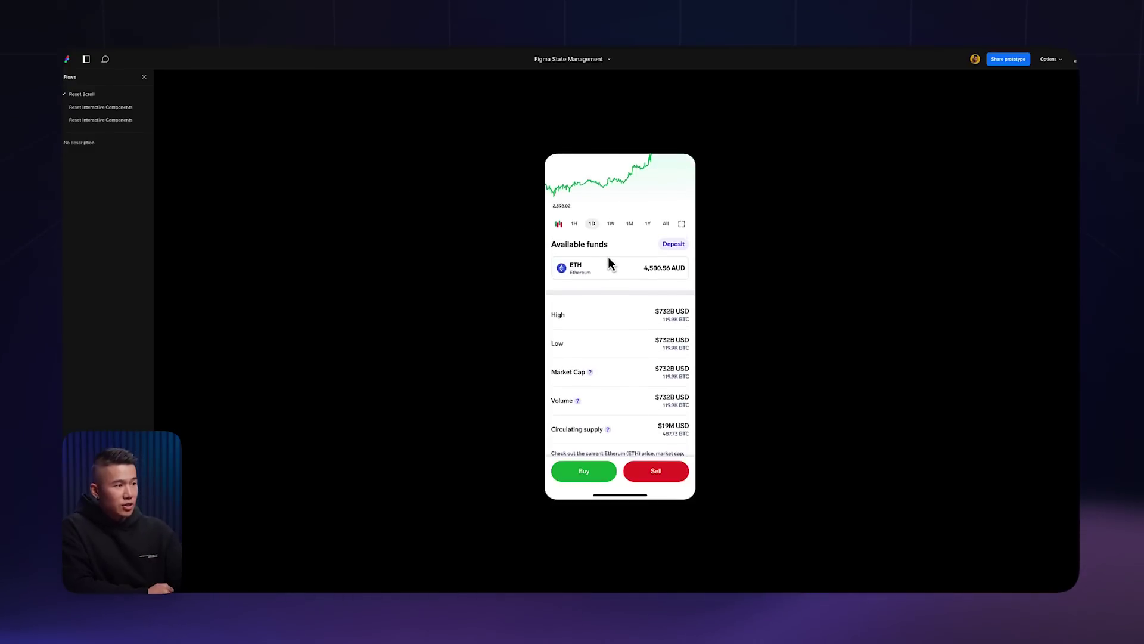
{"action": "scroll", "coordinate": [608, 259], "scroll_direction": "down", "scroll_amount": 2}
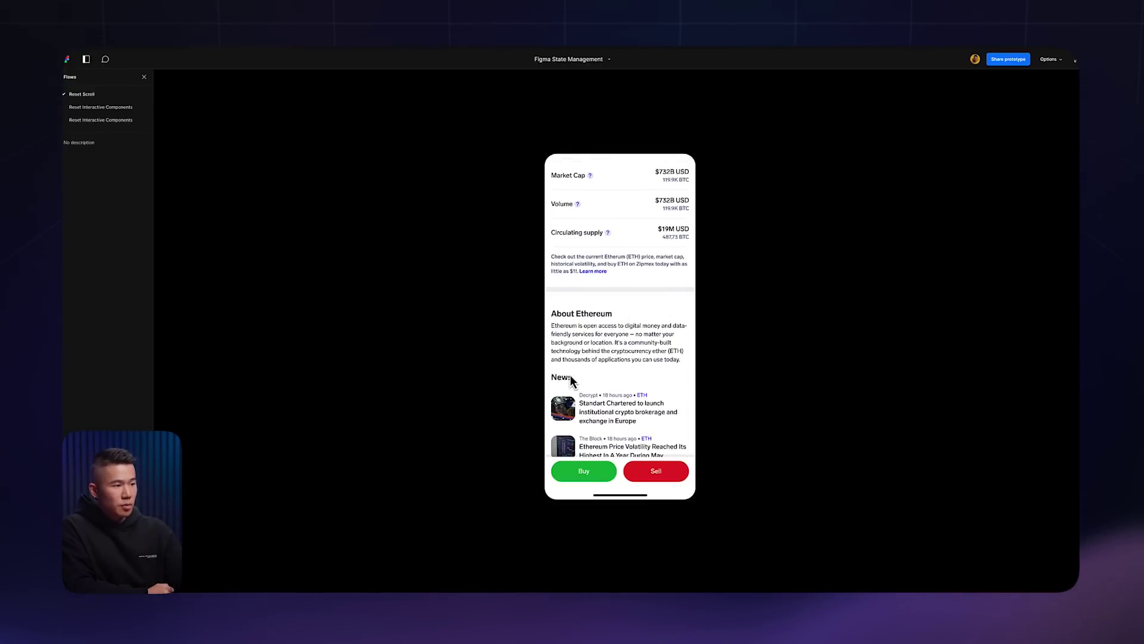
{"action": "left_click", "coordinate": [590, 475]}
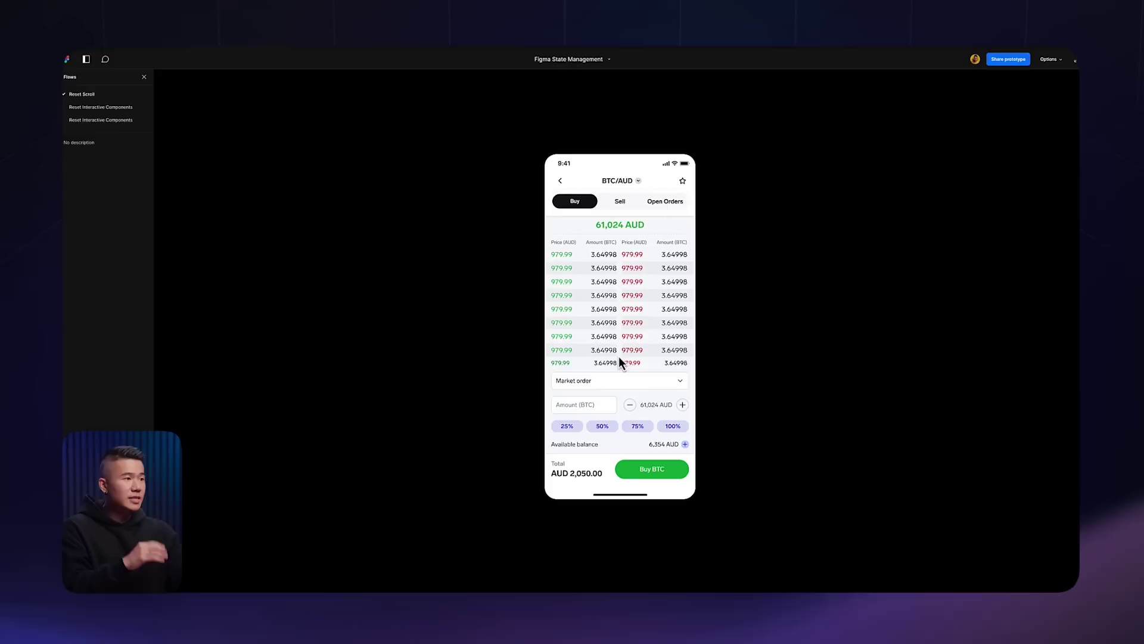
{"action": "left_click", "coordinate": [559, 183]}
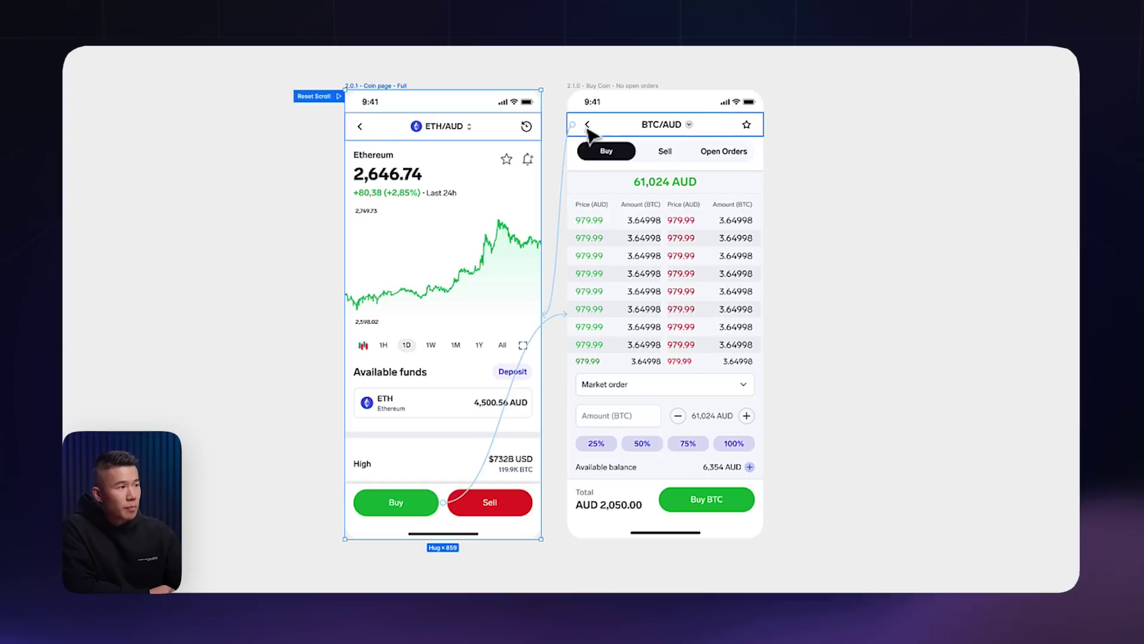
Turn off Reset scroll position on the BTC/AUD back link to 2.0.1 - Coin page
{"action": "left_click", "coordinate": [588, 126]}
{"action": "left_click", "coordinate": [566, 159]}
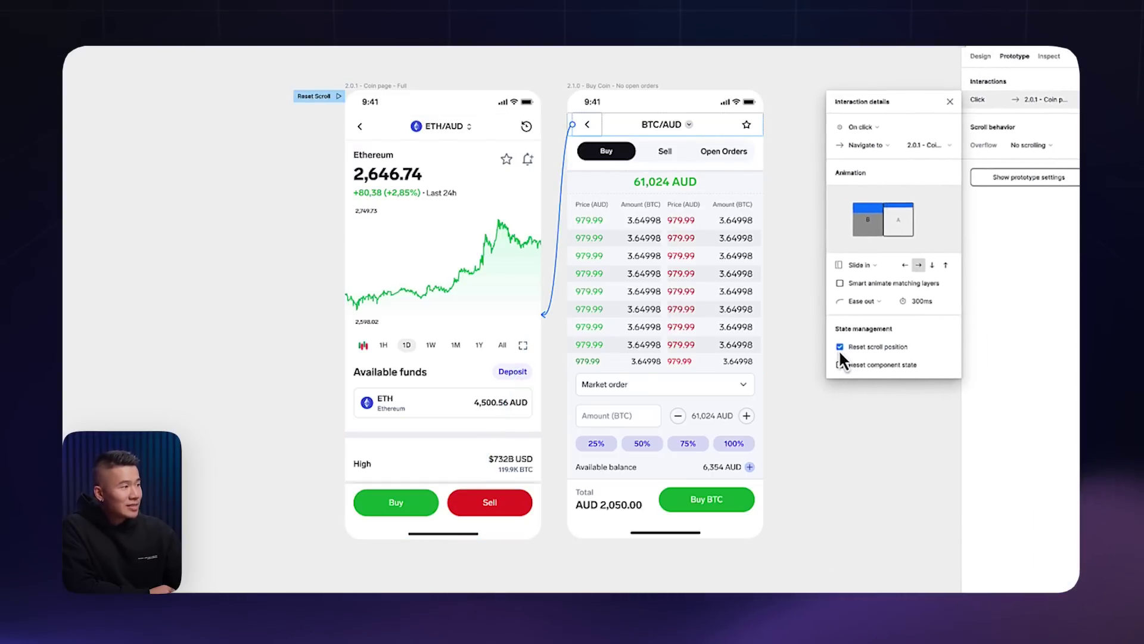
{"action": "left_click", "coordinate": [926, 350]}
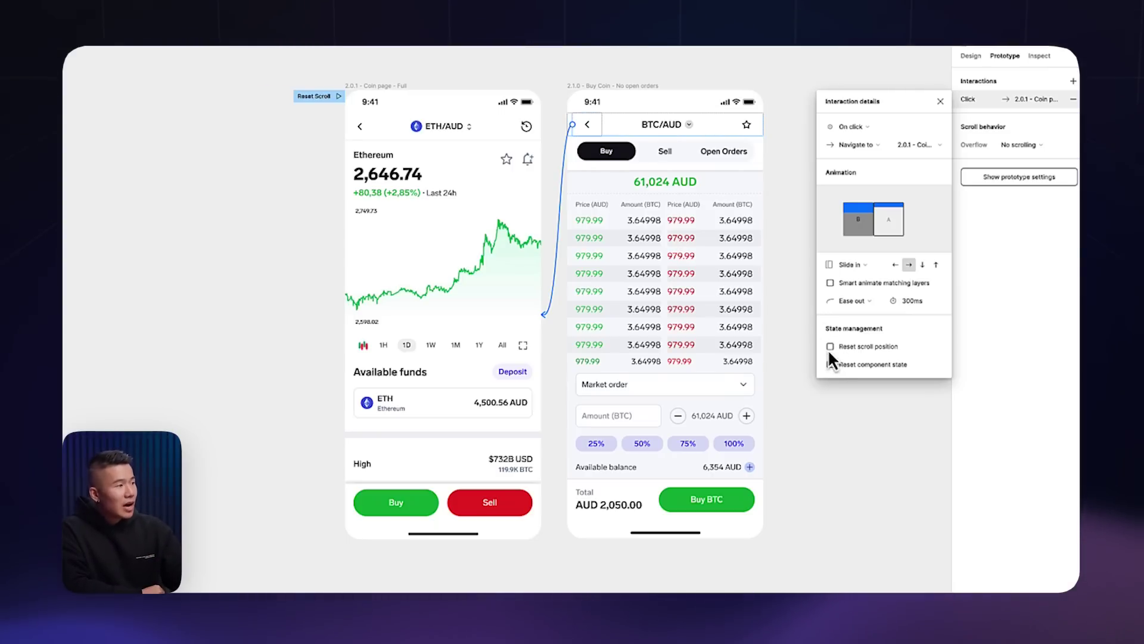
Play the Reset Scroll flow, scroll the coin page, open Buy, and go back to check the scroll position
{"action": "left_click", "coordinate": [942, 102]}
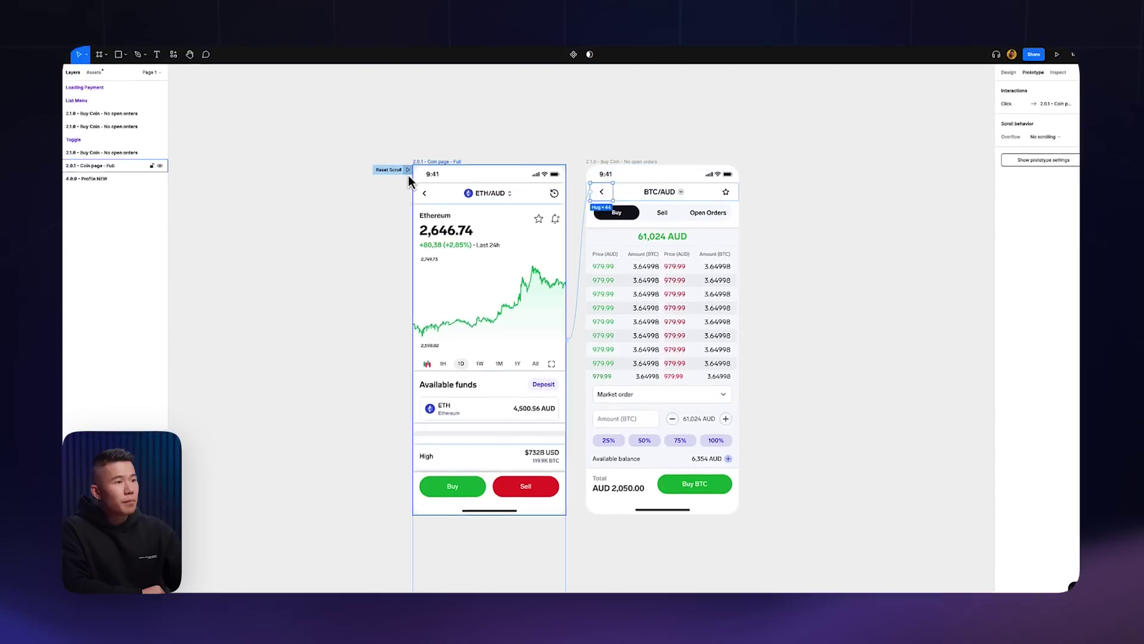
{"action": "left_click", "coordinate": [338, 97]}
{"action": "left_click", "coordinate": [411, 174]}
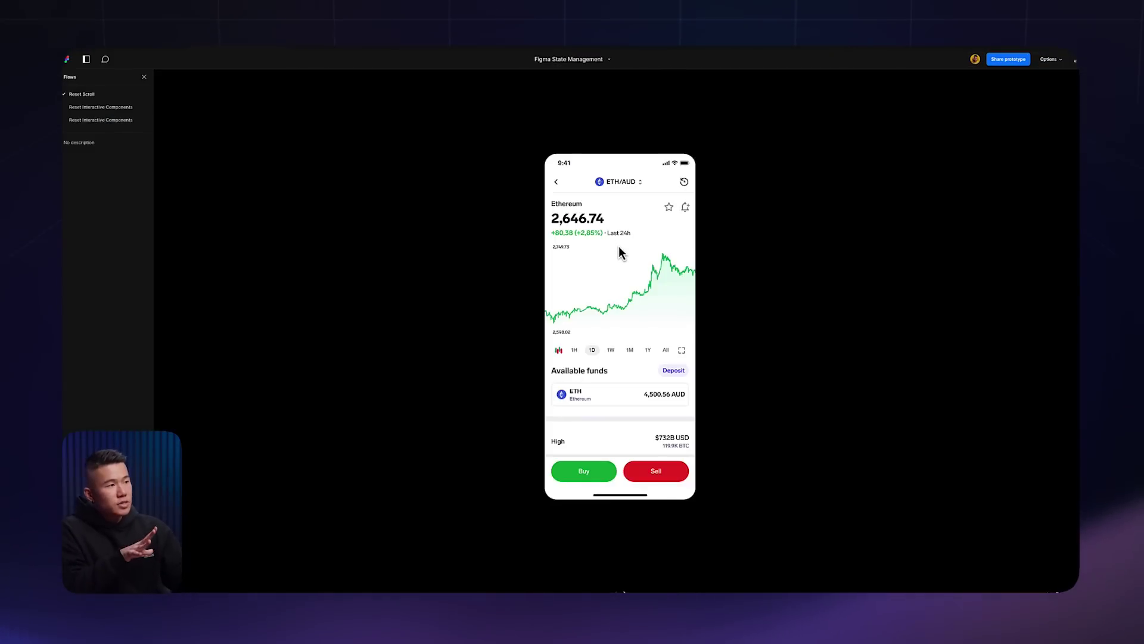
{"action": "scroll", "coordinate": [618, 245], "scroll_direction": "down", "scroll_amount": 10}
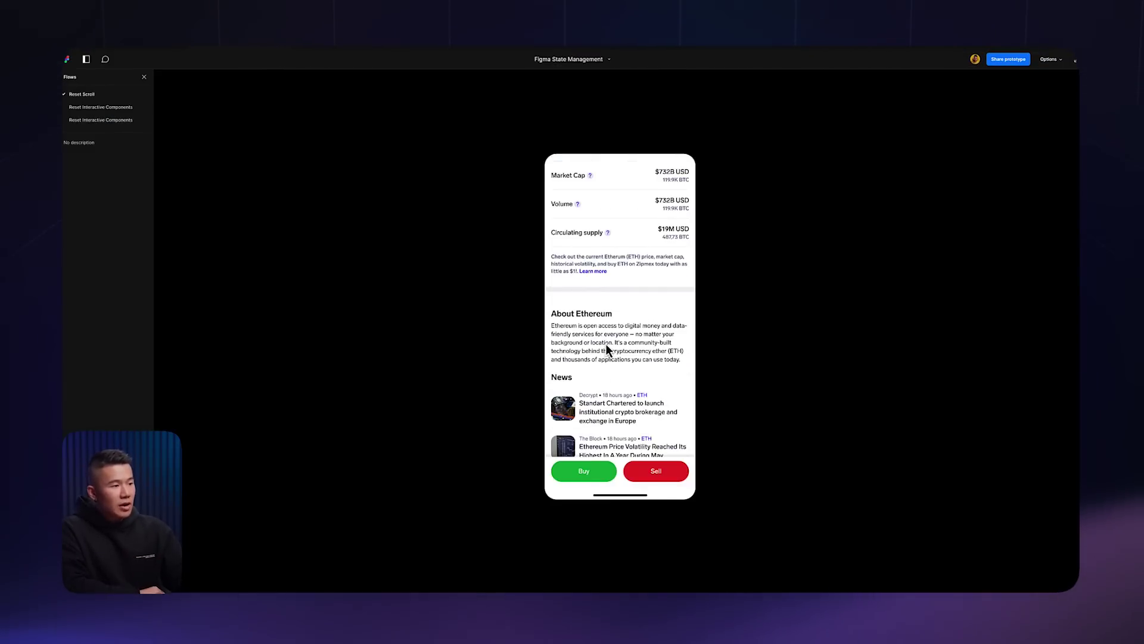
{"action": "left_click", "coordinate": [585, 471]}
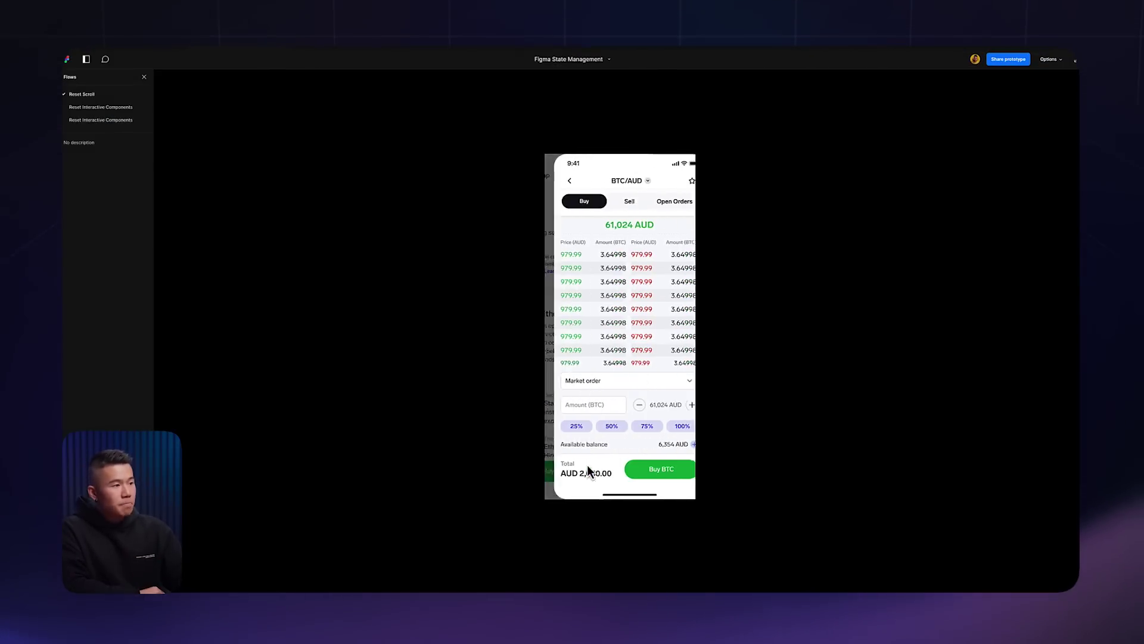
{"action": "left_click", "coordinate": [562, 182]}
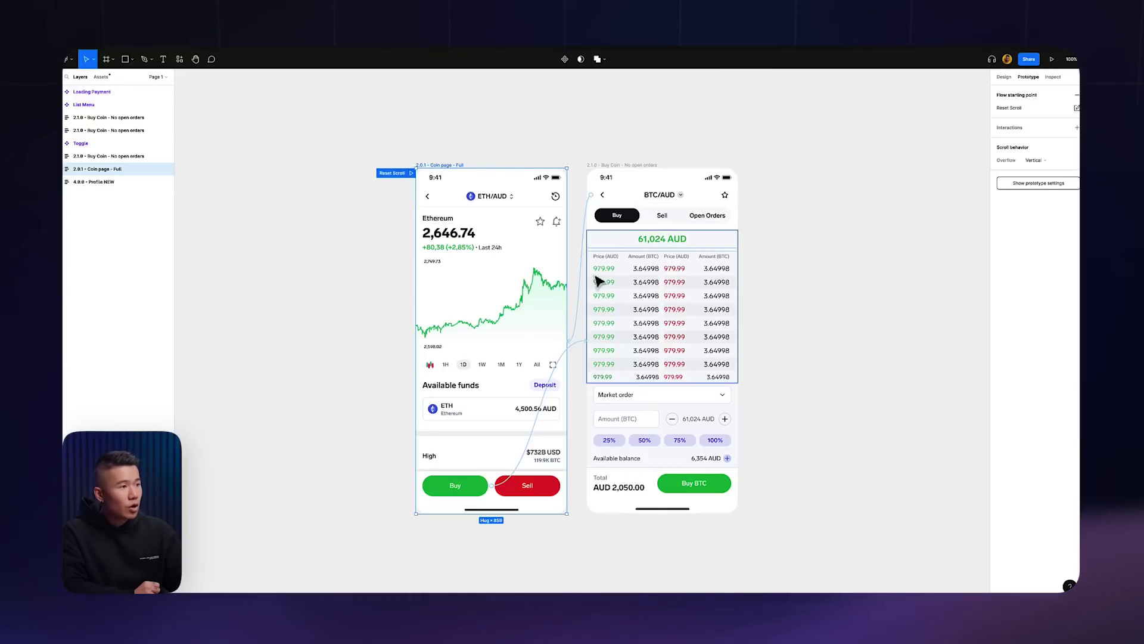
Review the back link's interaction settings, then pan right to Profile NEW and its Toggle and List Menu components
{"action": "left_click", "coordinate": [582, 278]}
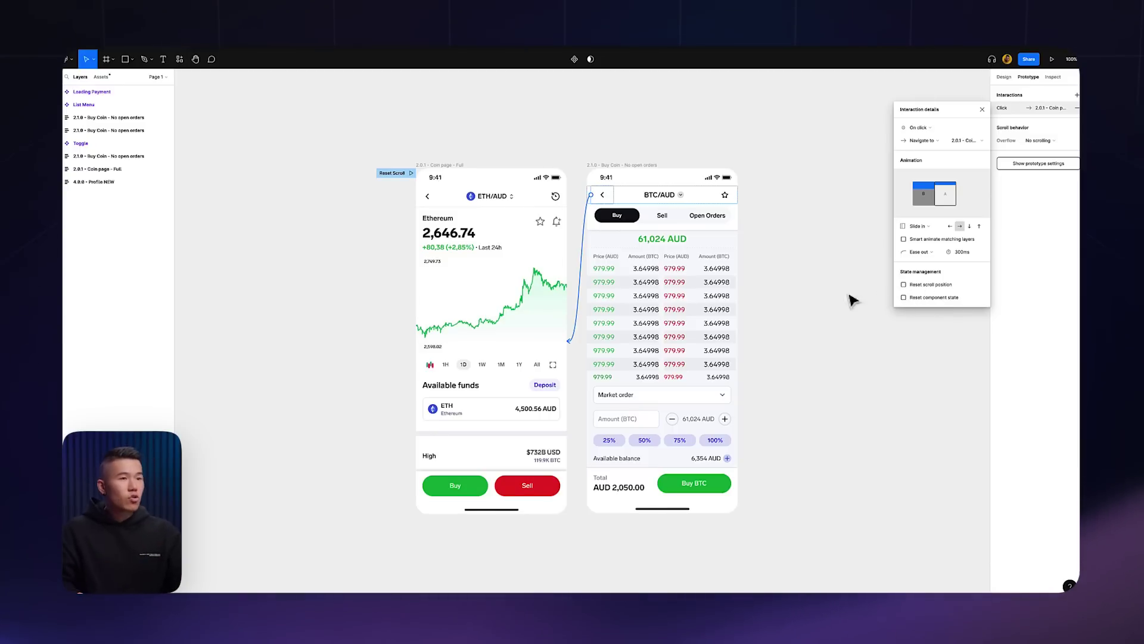
{"action": "left_click", "coordinate": [805, 301]}
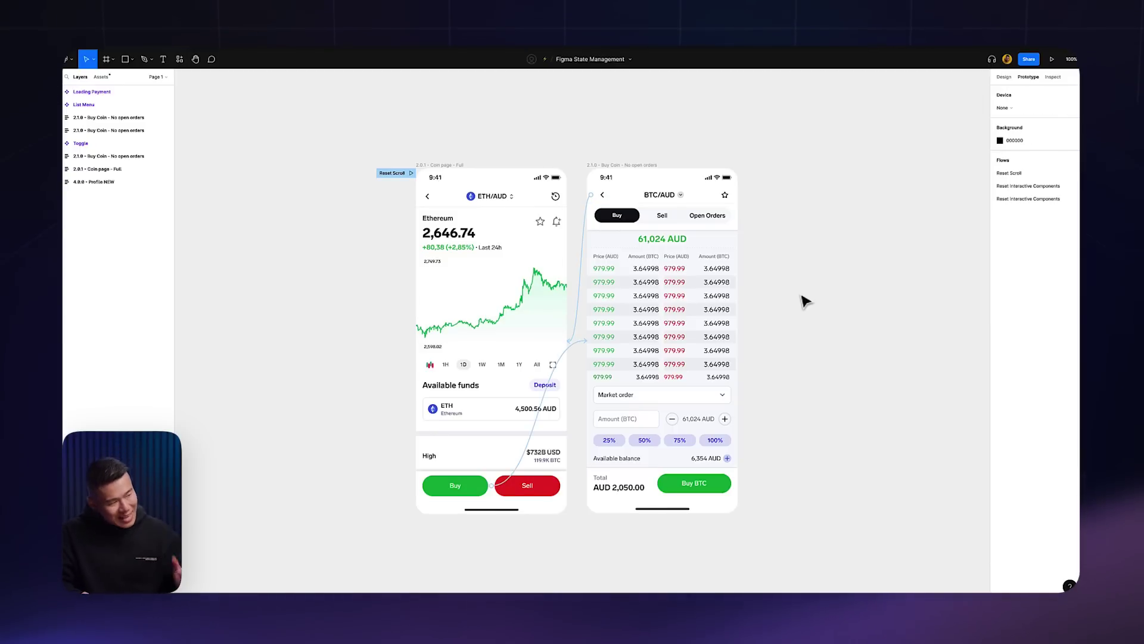
{"action": "left_click_drag", "start_coordinate": [842, 284], "coordinate": [591, 282]}
{"action": "left_click_drag", "start_coordinate": [903, 285], "coordinate": [708, 284]}
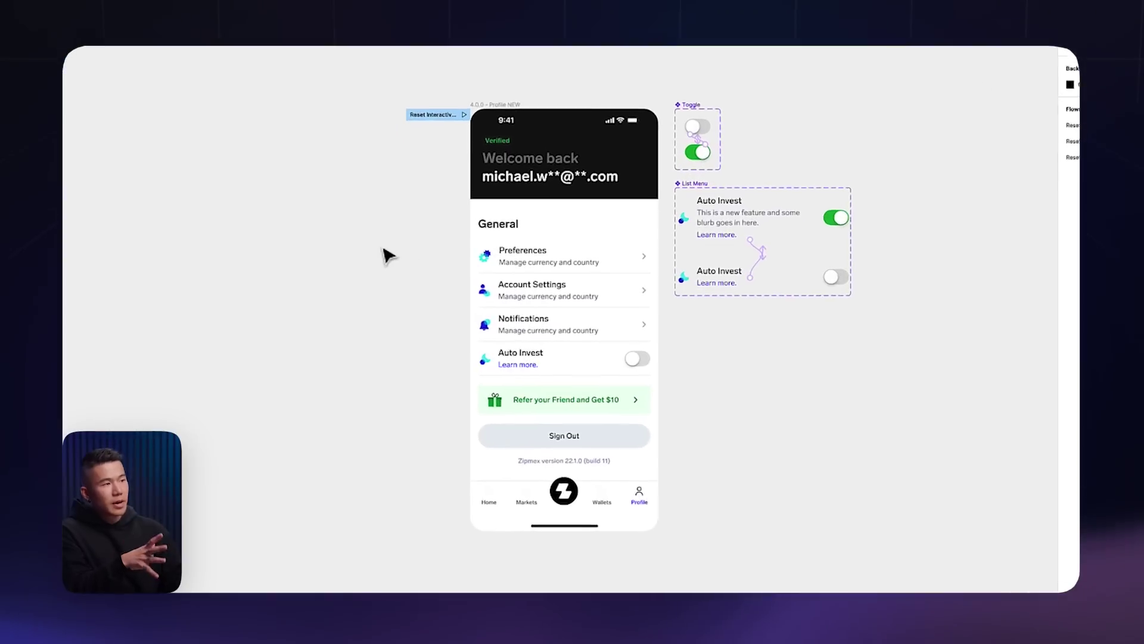
Inspect the Profile NEW header and body frames and both Auto Invest List Menu variants
{"action": "left_click", "coordinate": [527, 141]}
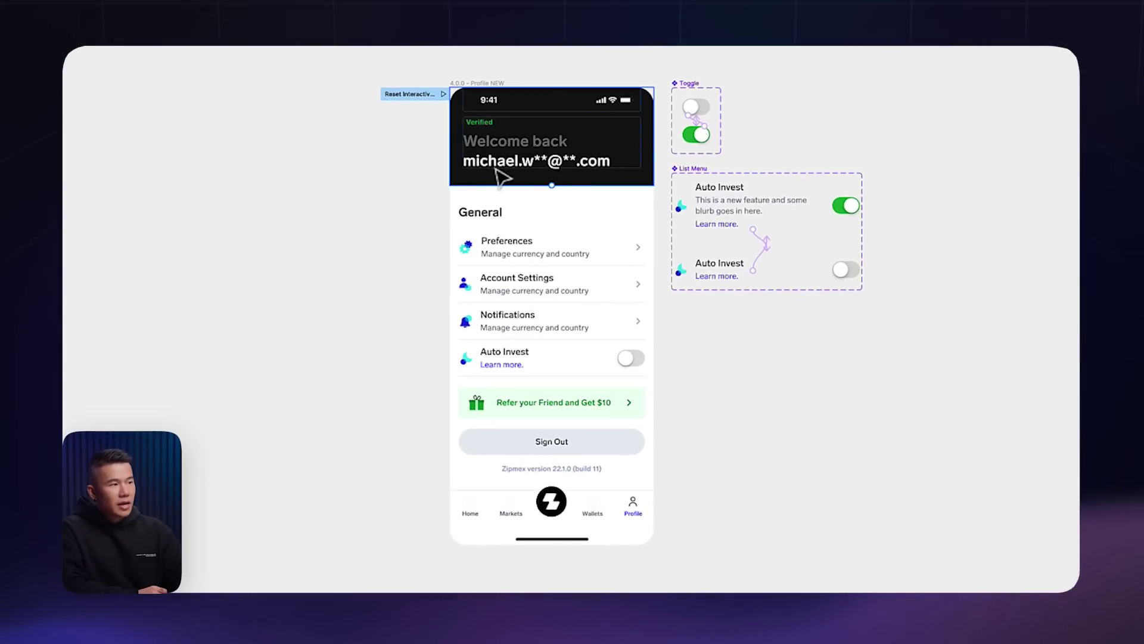
{"action": "left_click", "coordinate": [475, 257]}
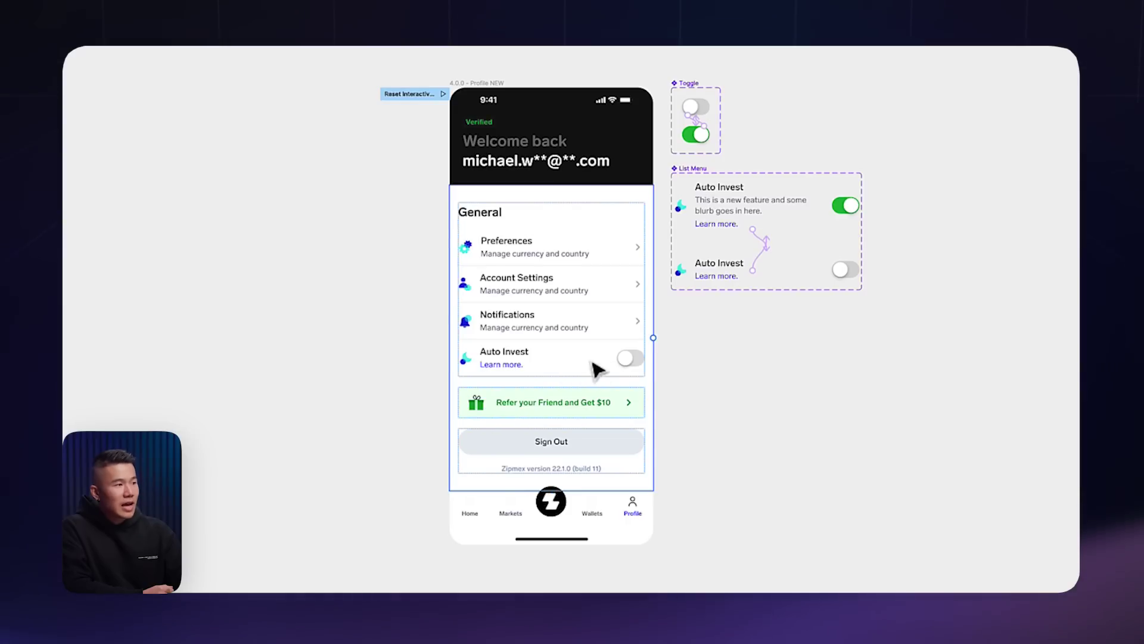
{"action": "left_click", "coordinate": [745, 228]}
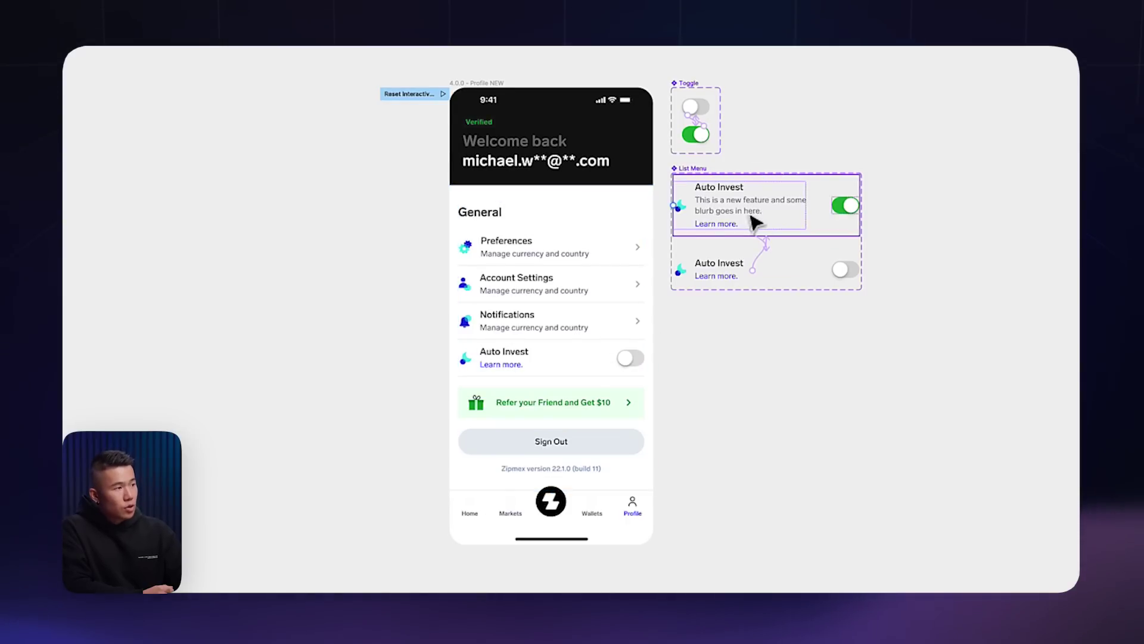
{"action": "left_click", "coordinate": [711, 280]}
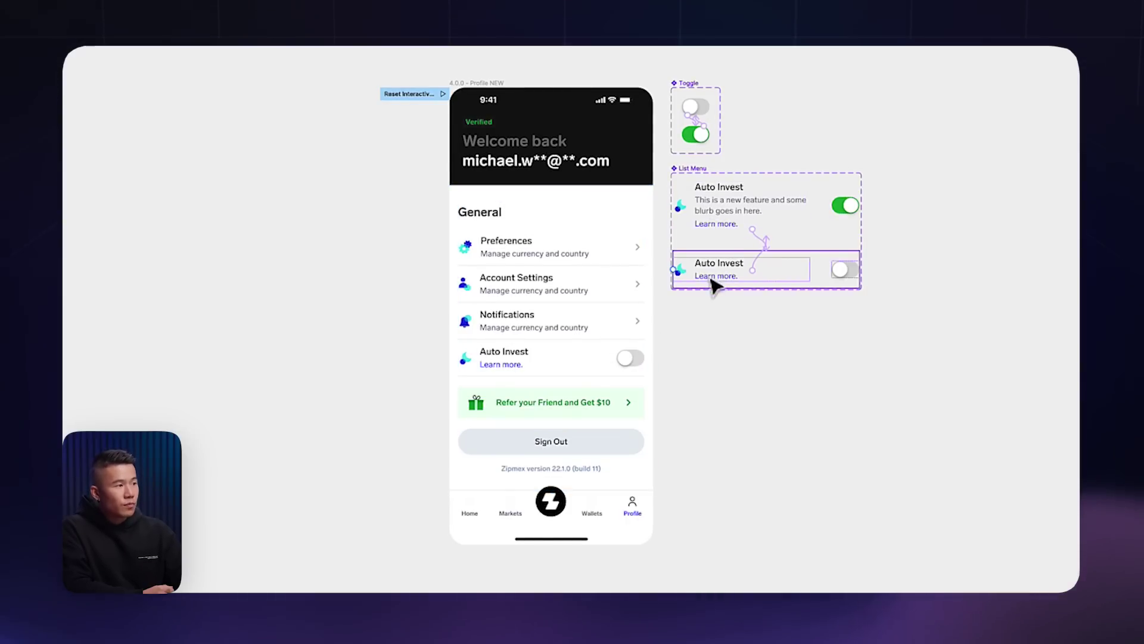
{"action": "left_click", "coordinate": [724, 77]}
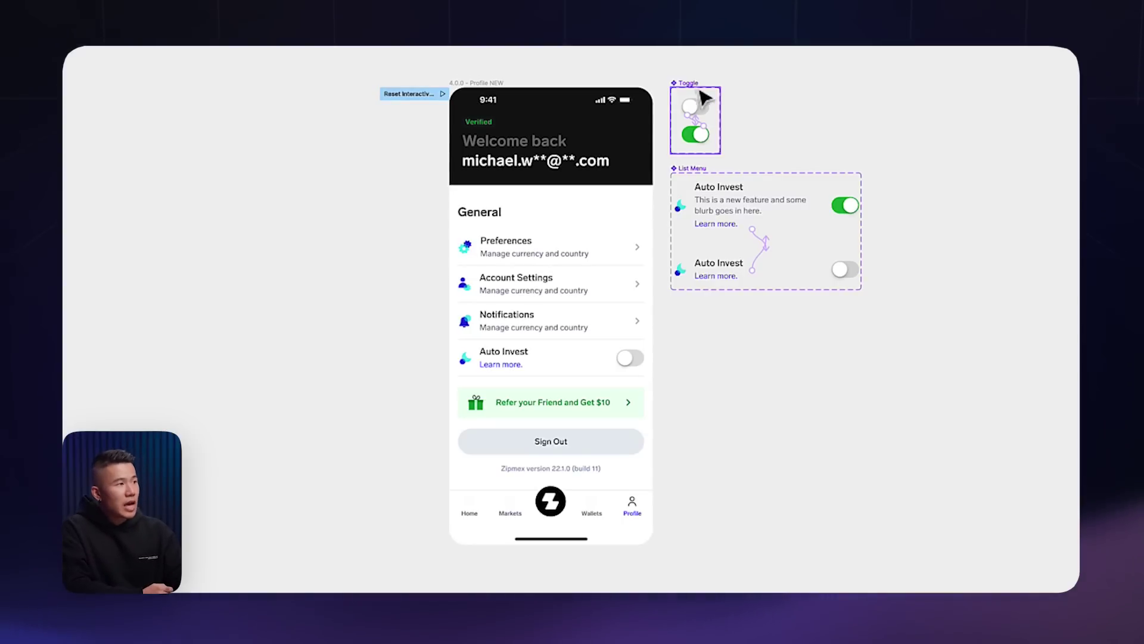
Link the off Toggle variant to the on variant, recheck the List Menu variants, and play Profile NEW
{"action": "left_click", "coordinate": [709, 116]}
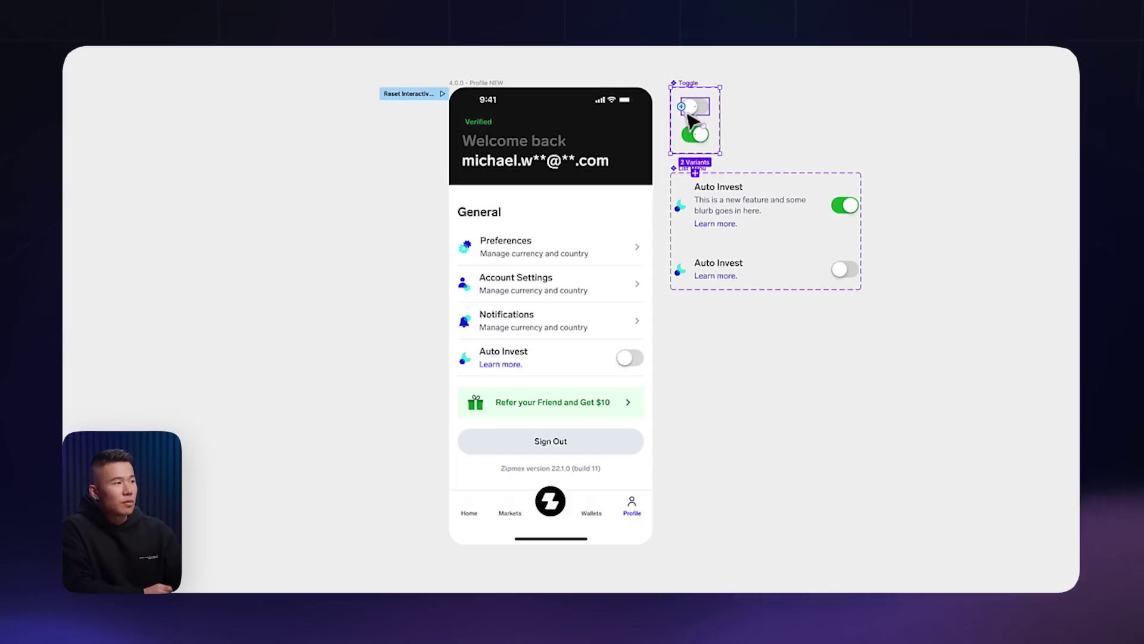
{"action": "left_click_drag", "start_coordinate": [681, 107], "coordinate": [696, 133]}
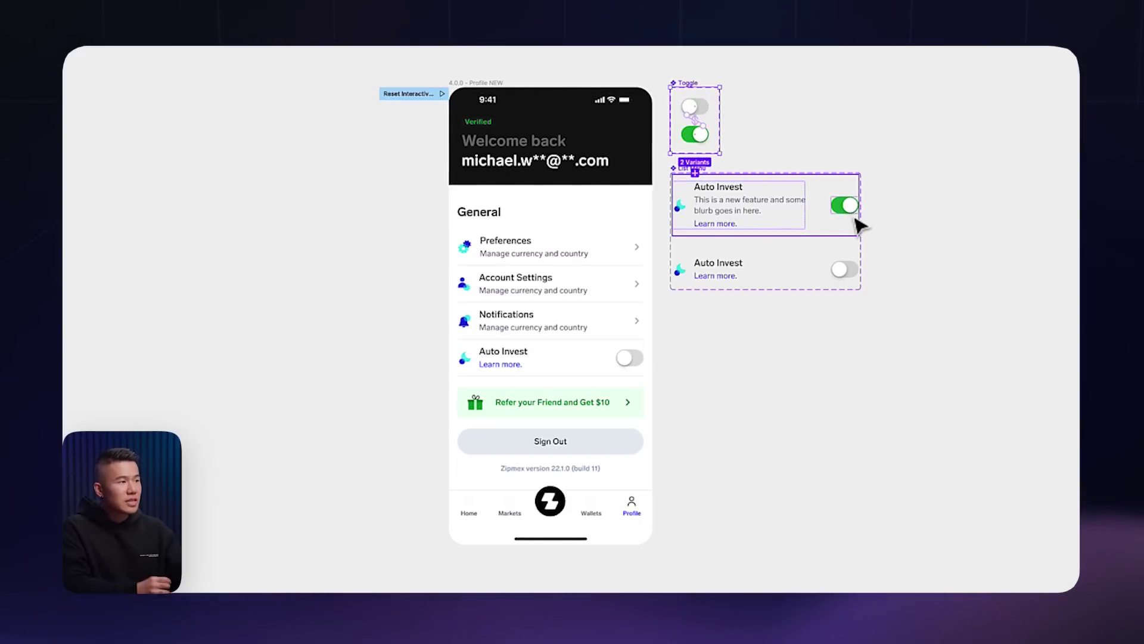
{"action": "left_click", "coordinate": [715, 184]}
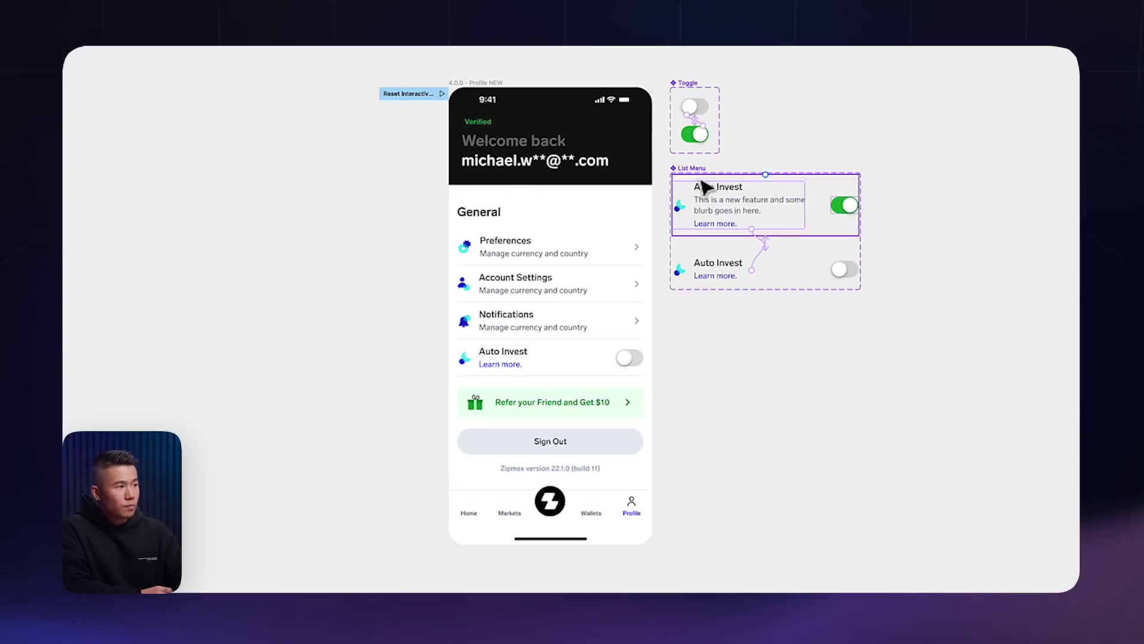
{"action": "key", "text": "Escape"}
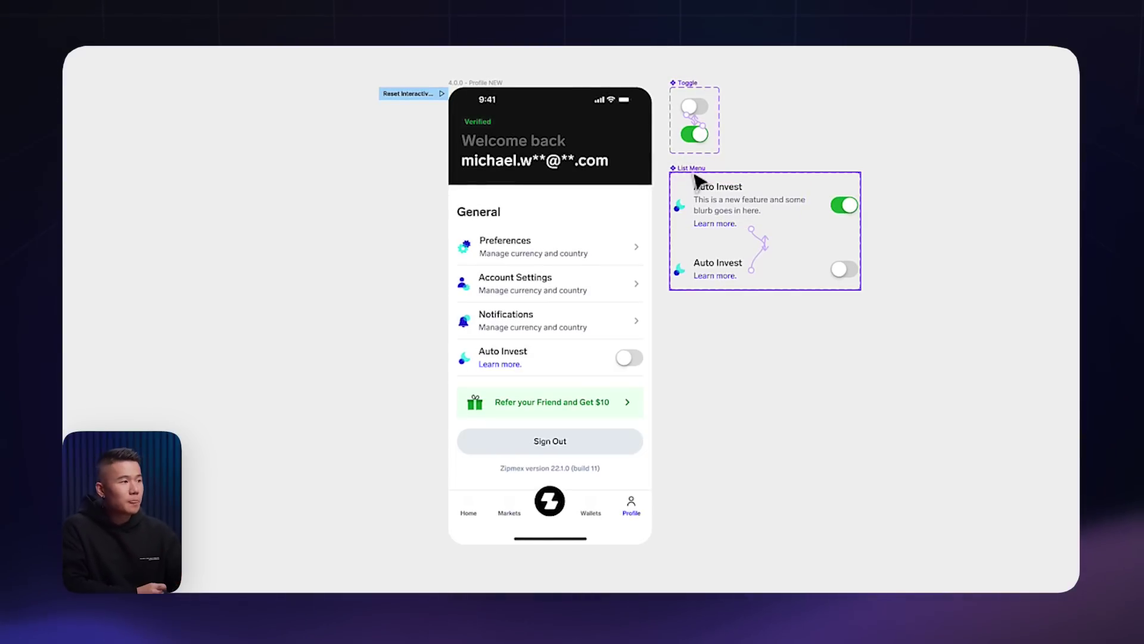
{"action": "left_click", "coordinate": [695, 184]}
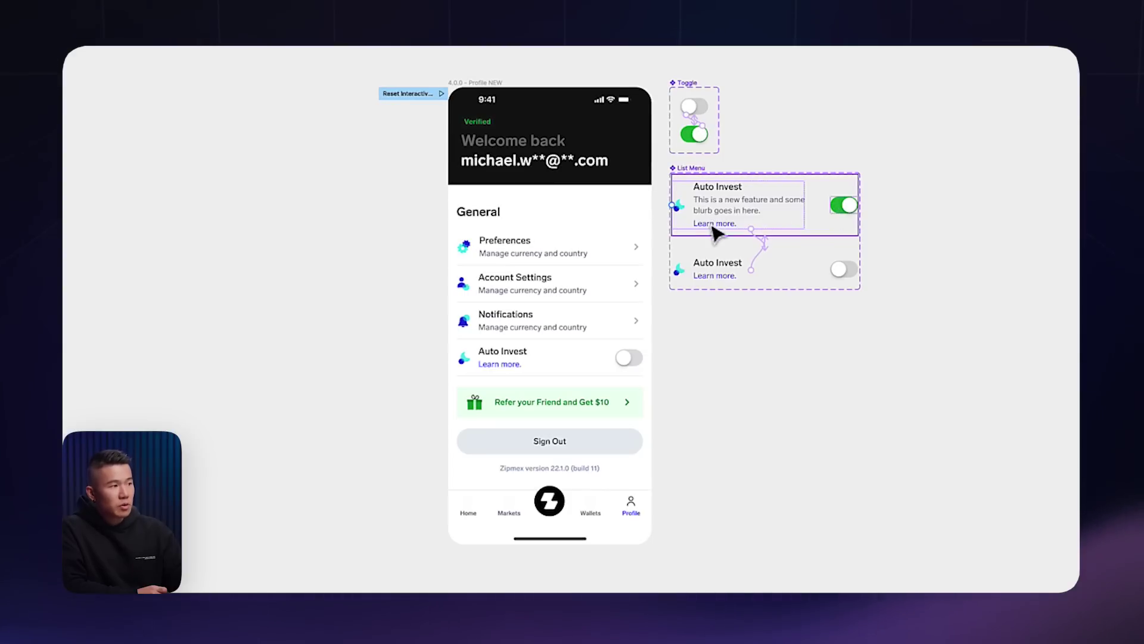
{"action": "left_click", "coordinate": [715, 284]}
{"action": "key", "text": "Escape"}
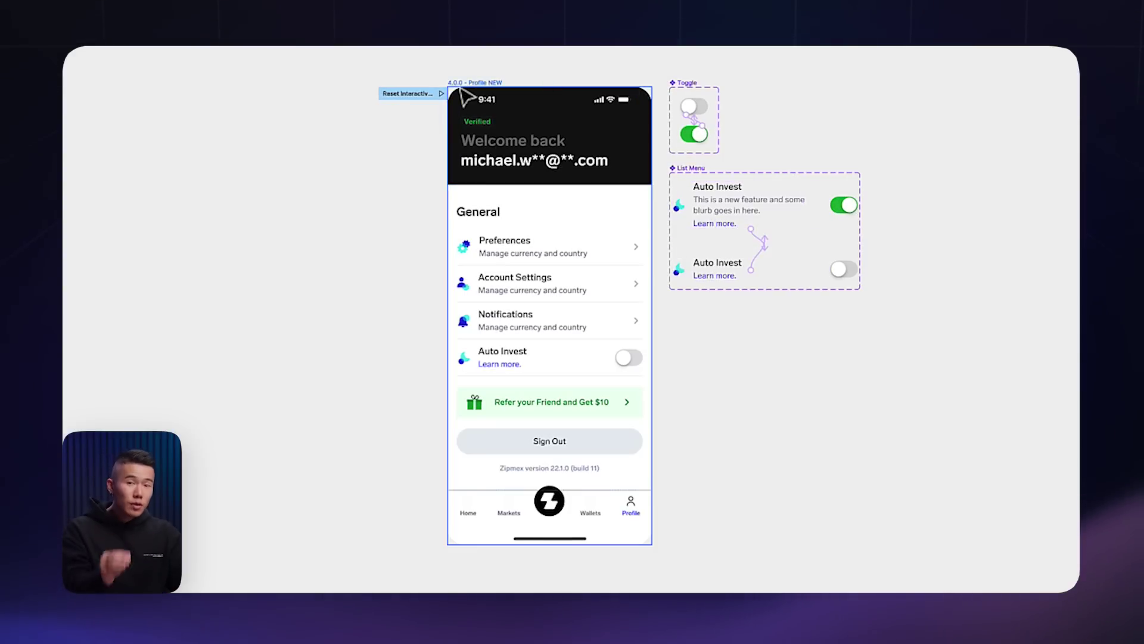
{"action": "left_click", "coordinate": [441, 94]}
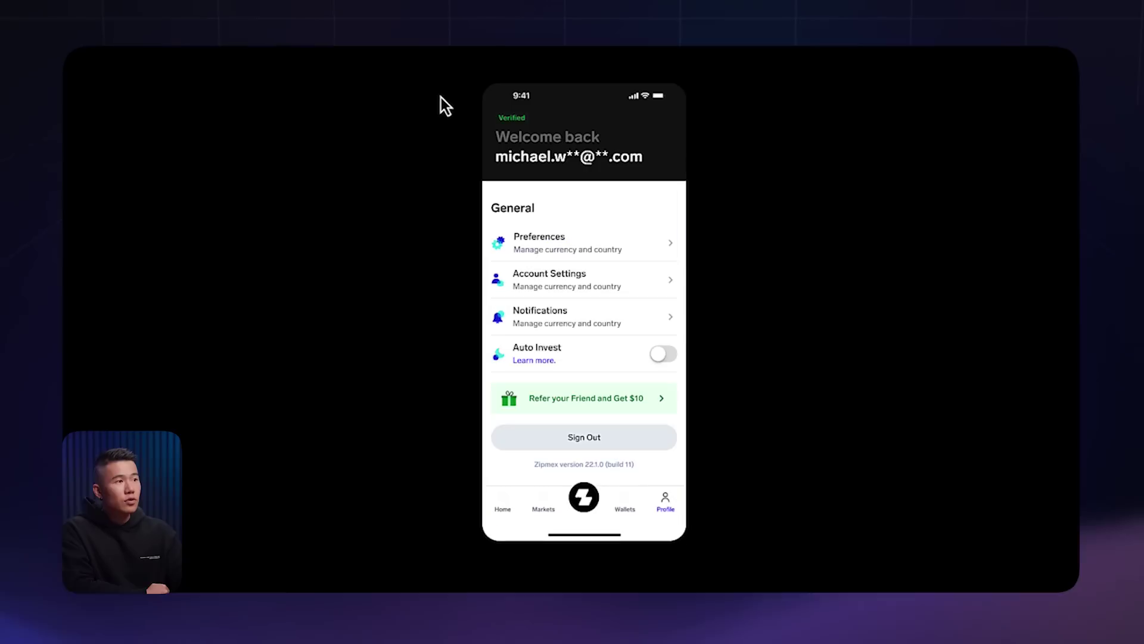
{"action": "left_click", "coordinate": [661, 355]}
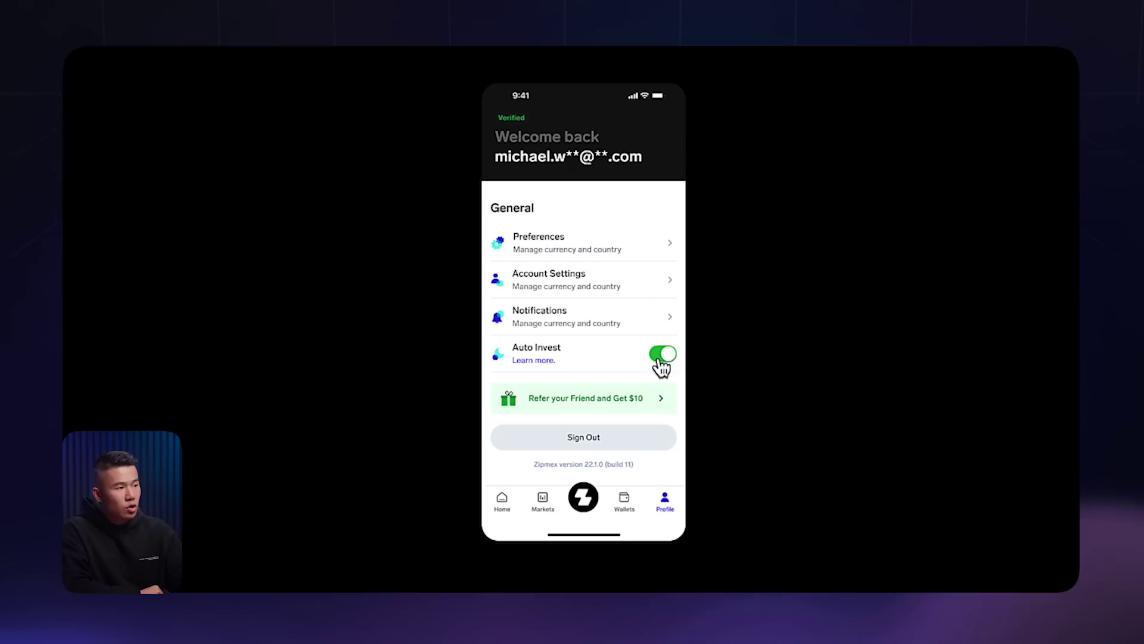
{"action": "left_click", "coordinate": [533, 361]}
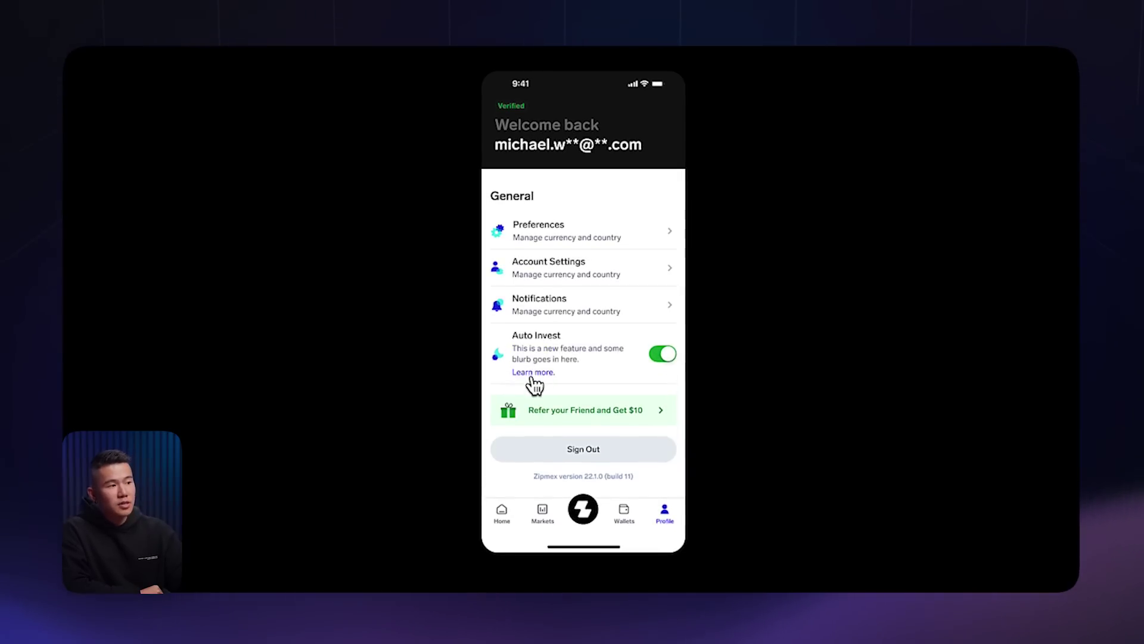
{"action": "left_click", "coordinate": [661, 355]}
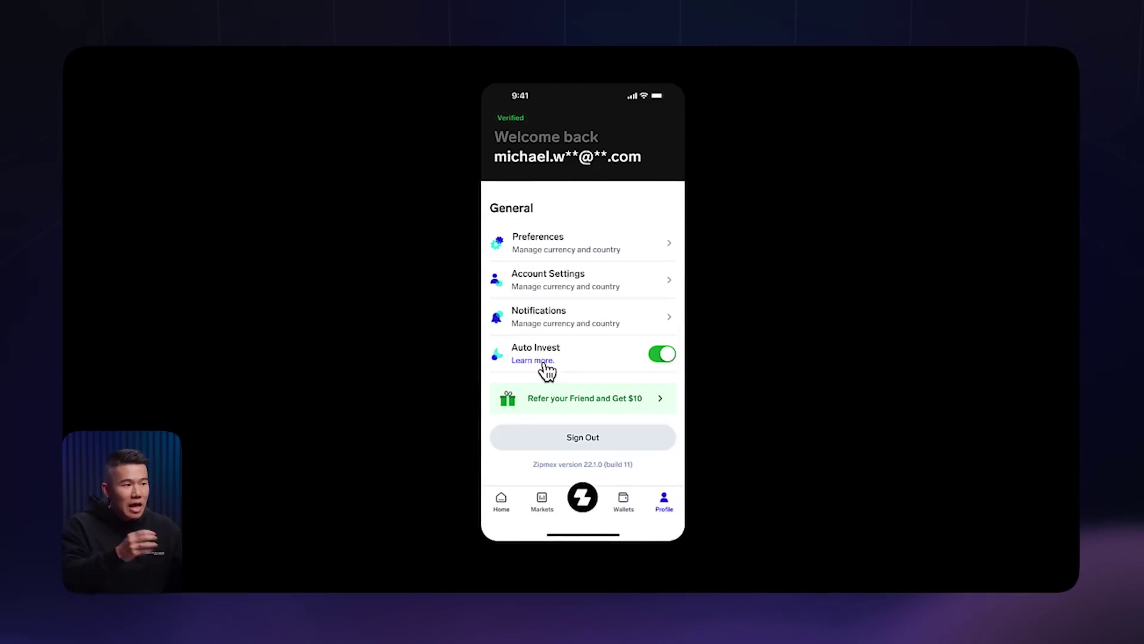
{"action": "left_click", "coordinate": [663, 356]}
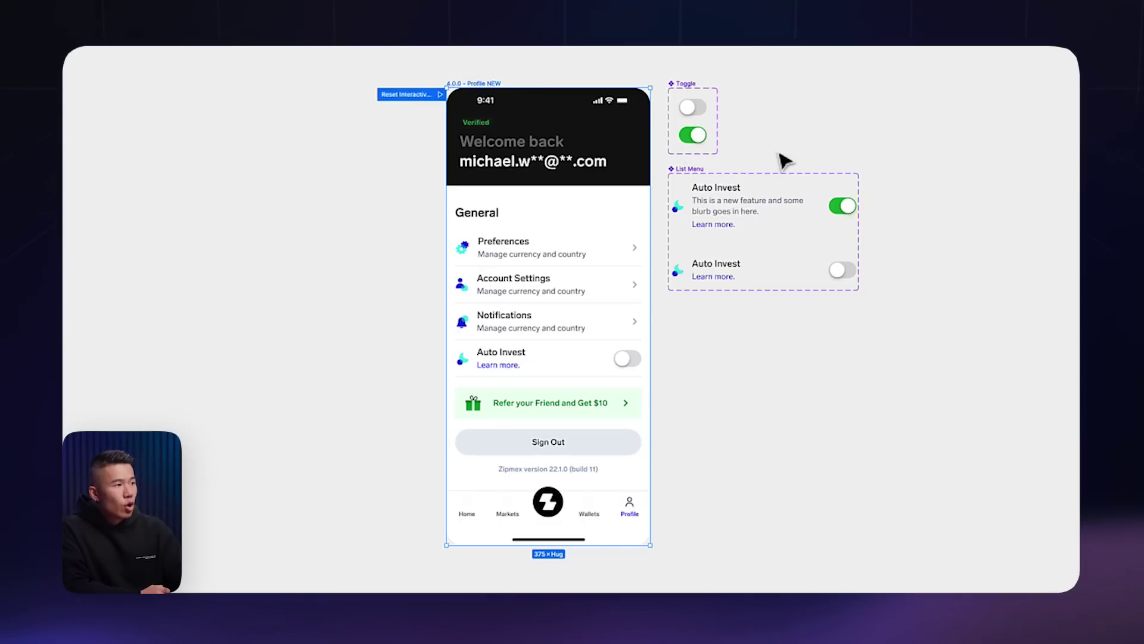
Turn off Reset component state on the first Auto Invest variant's Learn more interaction, then check the second variant's interaction
{"action": "left_click", "coordinate": [775, 172]}
{"action": "left_click_drag", "start_coordinate": [752, 229], "coordinate": [764, 250]}
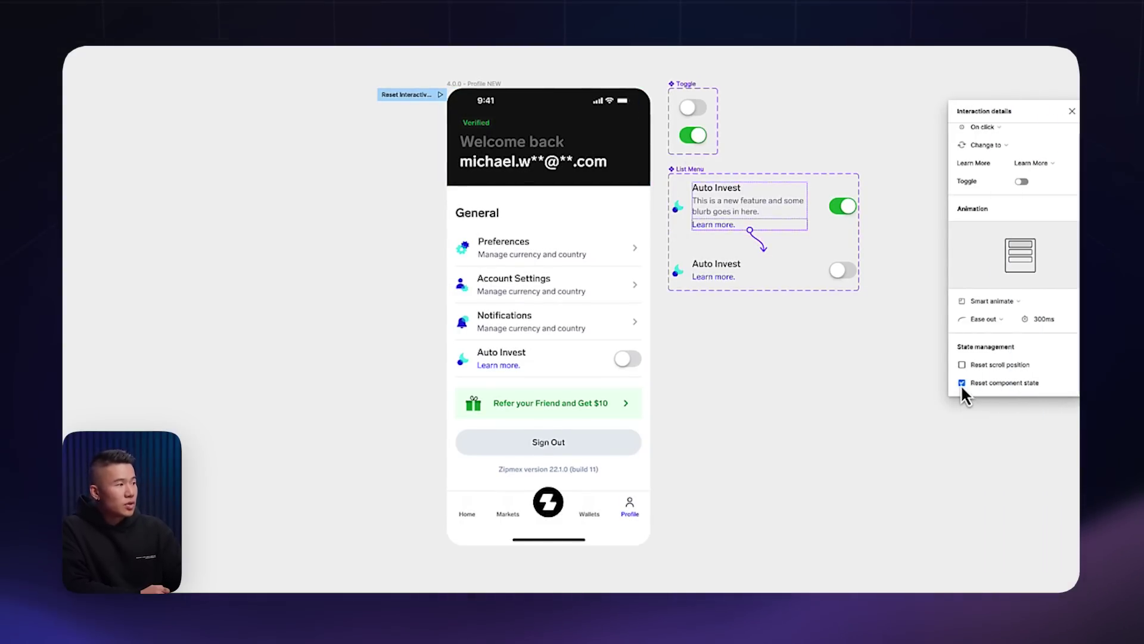
{"action": "left_click", "coordinate": [961, 382]}
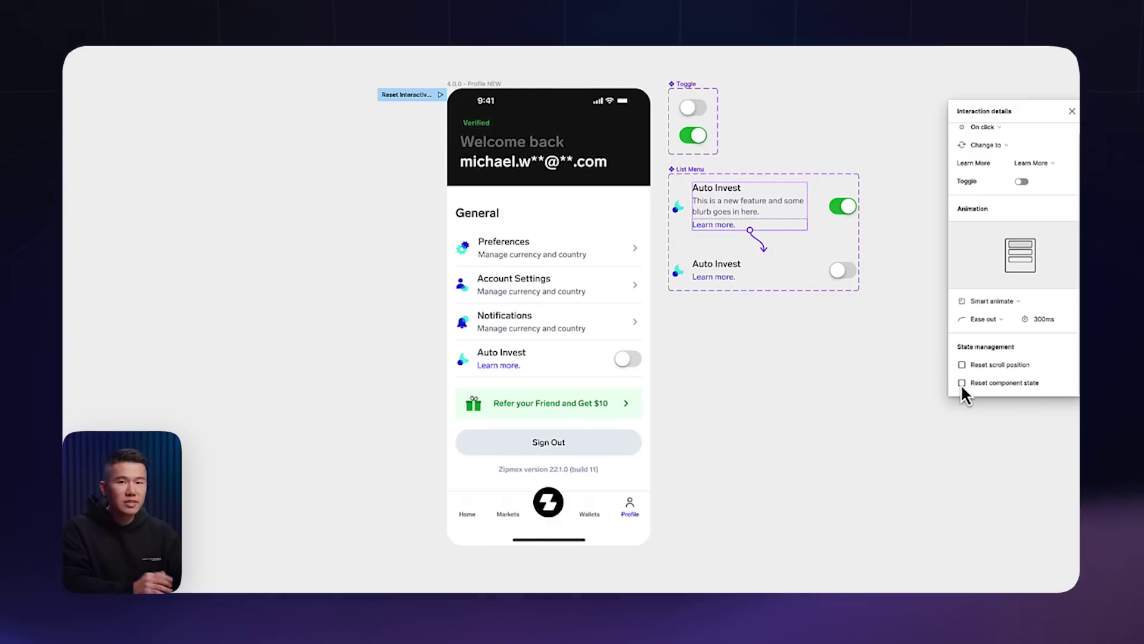
{"action": "left_click", "coordinate": [767, 260]}
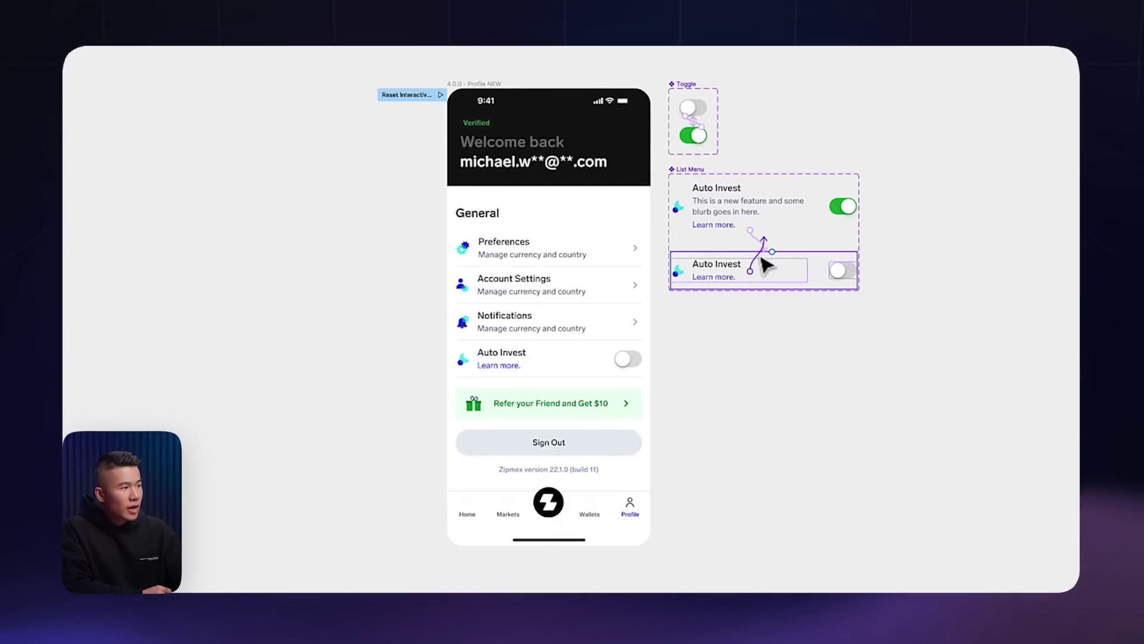
{"action": "left_click", "coordinate": [767, 264]}
{"action": "left_click", "coordinate": [912, 352]}
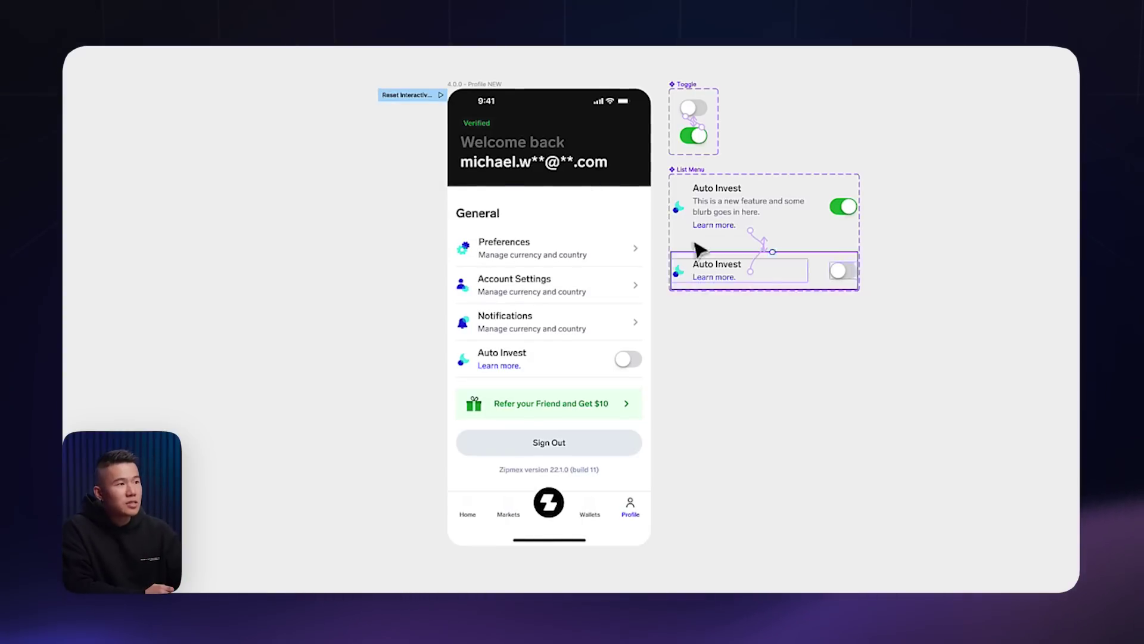
{"action": "left_click", "coordinate": [441, 95]}
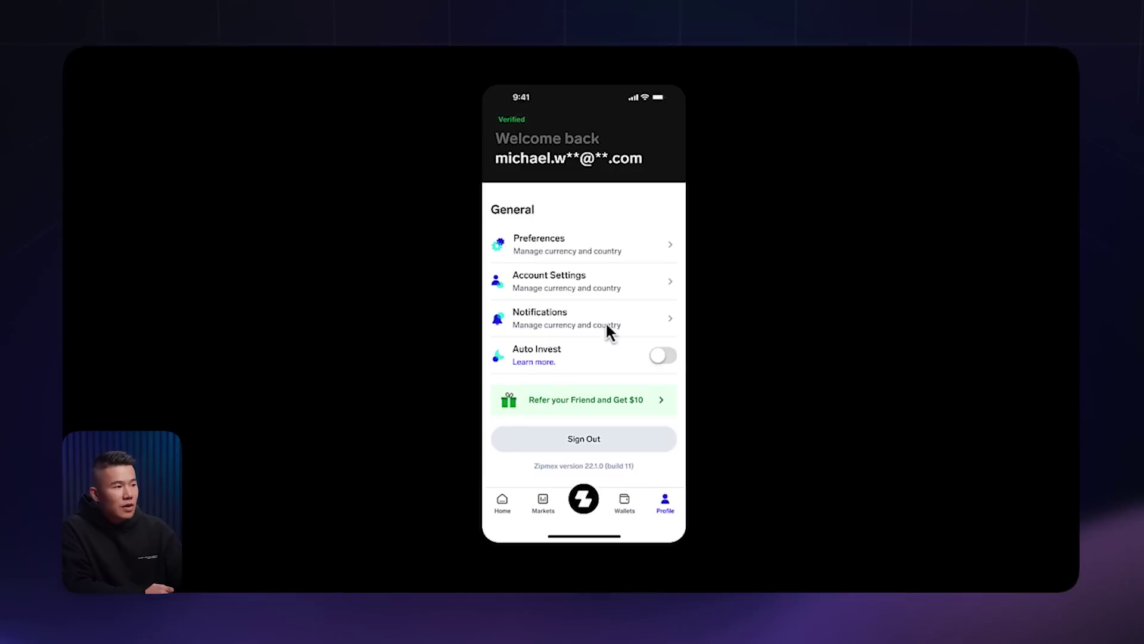
{"action": "left_click", "coordinate": [662, 356]}
{"action": "left_click", "coordinate": [538, 363]}
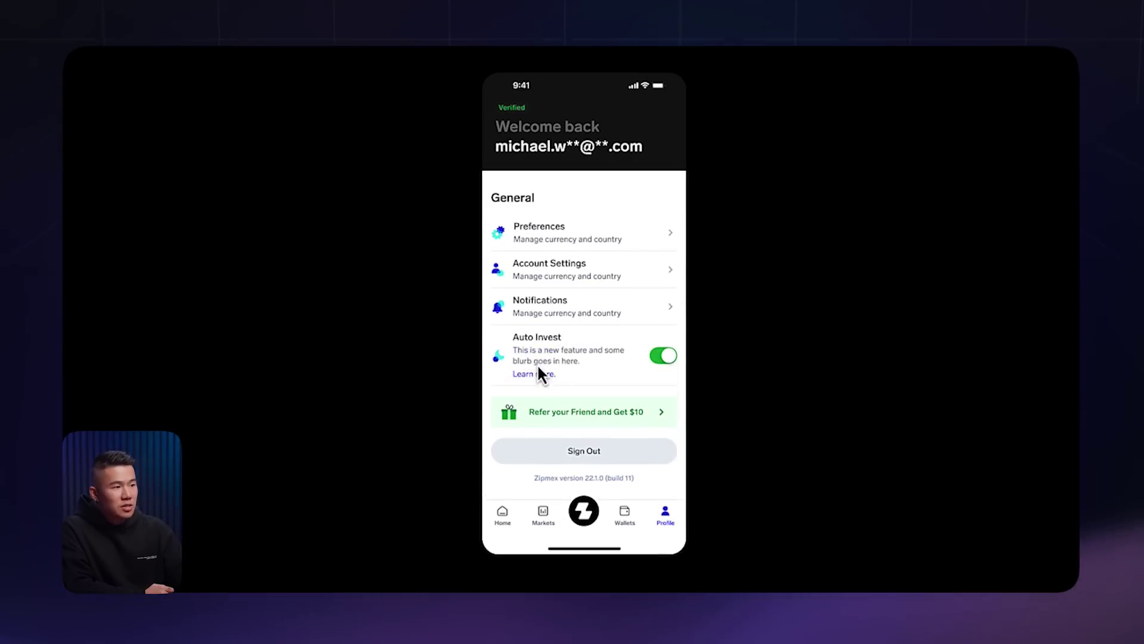
{"action": "left_click", "coordinate": [540, 377]}
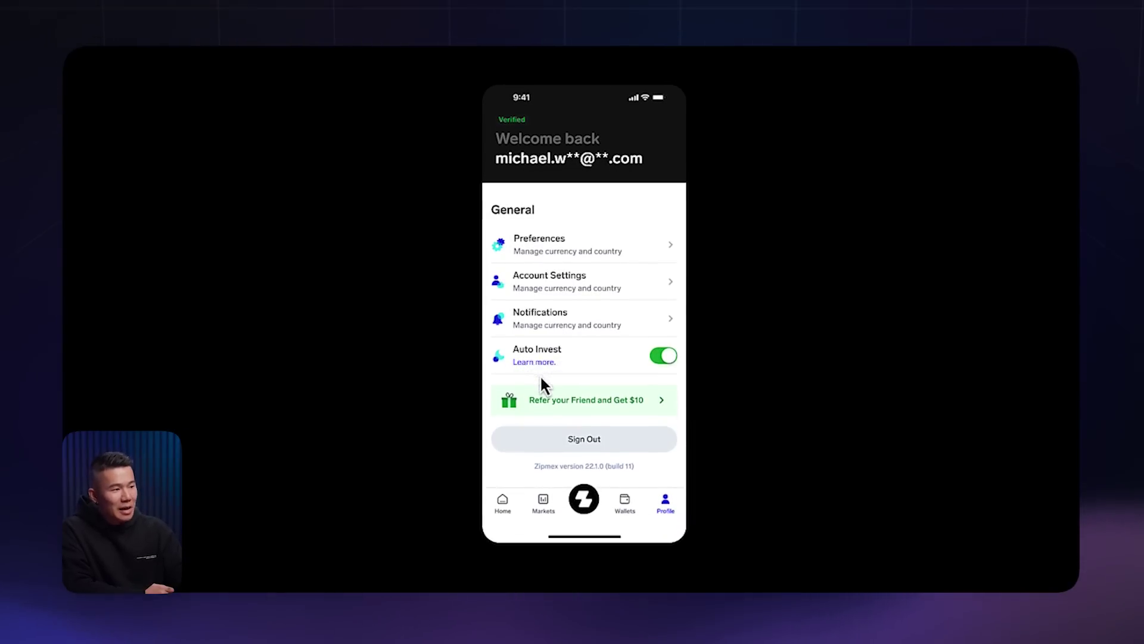
{"action": "left_click", "coordinate": [542, 373]}
{"action": "left_click", "coordinate": [665, 360]}
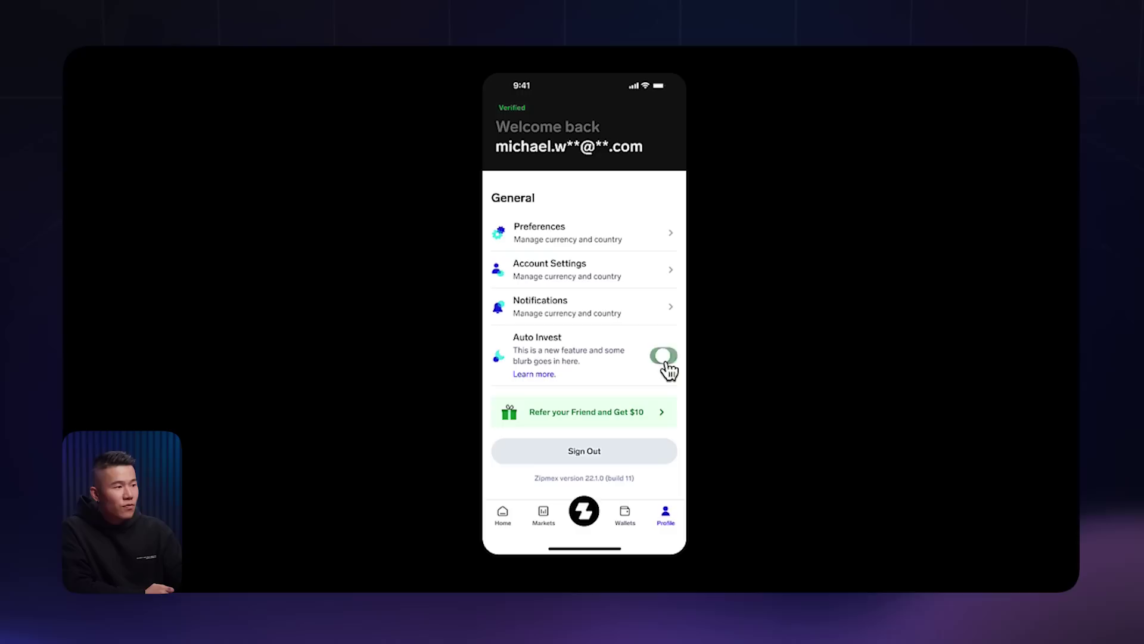
{"action": "left_click", "coordinate": [663, 357]}
{"action": "left_click", "coordinate": [540, 374]}
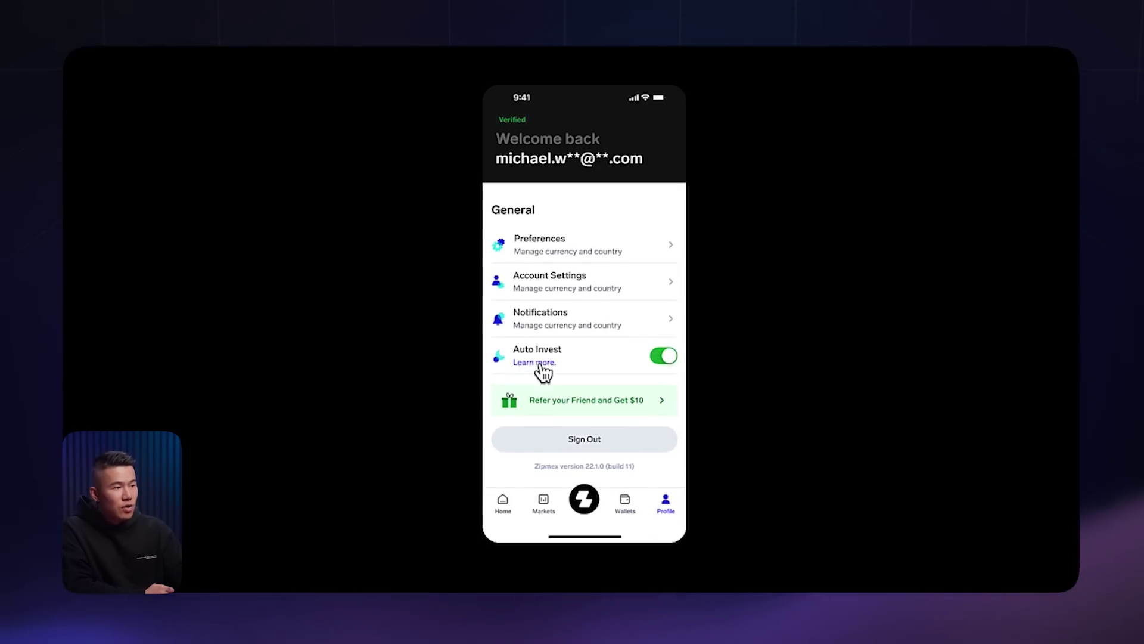
{"action": "left_click", "coordinate": [539, 368]}
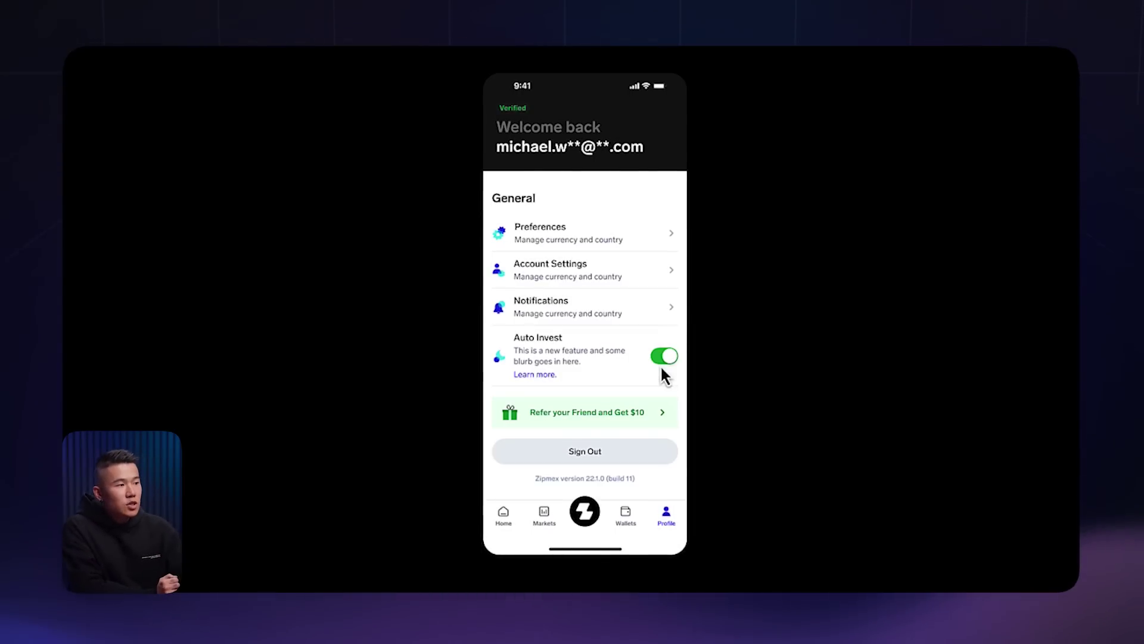
{"action": "left_click", "coordinate": [665, 360]}
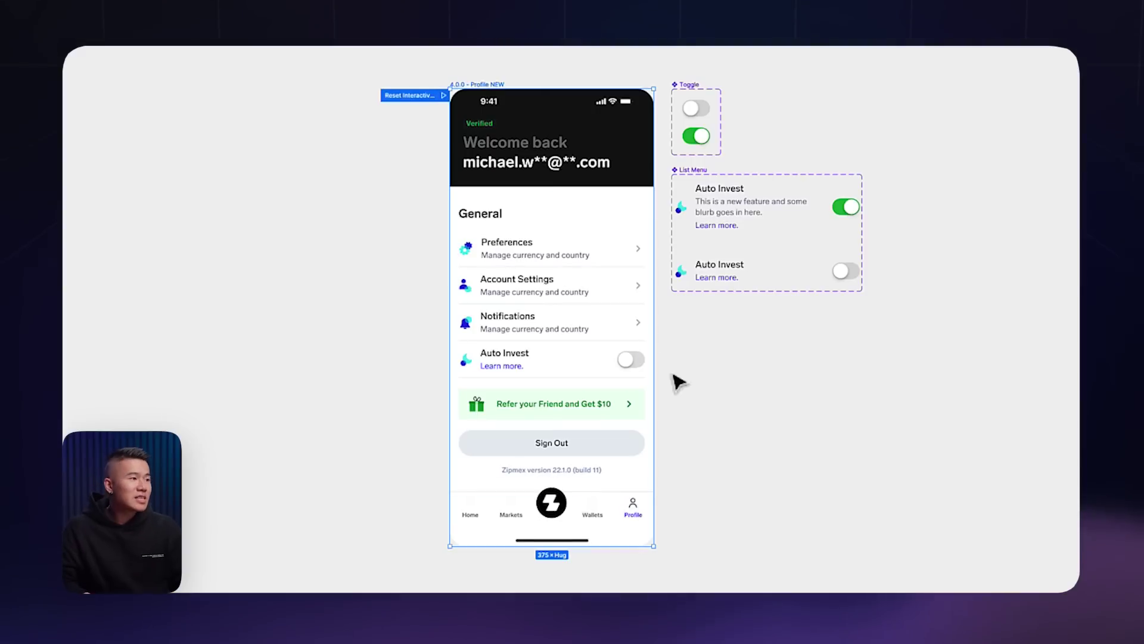
Pan across to the Buy Coin frames and the Loading Payment component
{"action": "left_click_drag", "start_coordinate": [766, 363], "coordinate": [218, 352]}
{"action": "left_click_drag", "start_coordinate": [618, 330], "coordinate": [232, 324]}
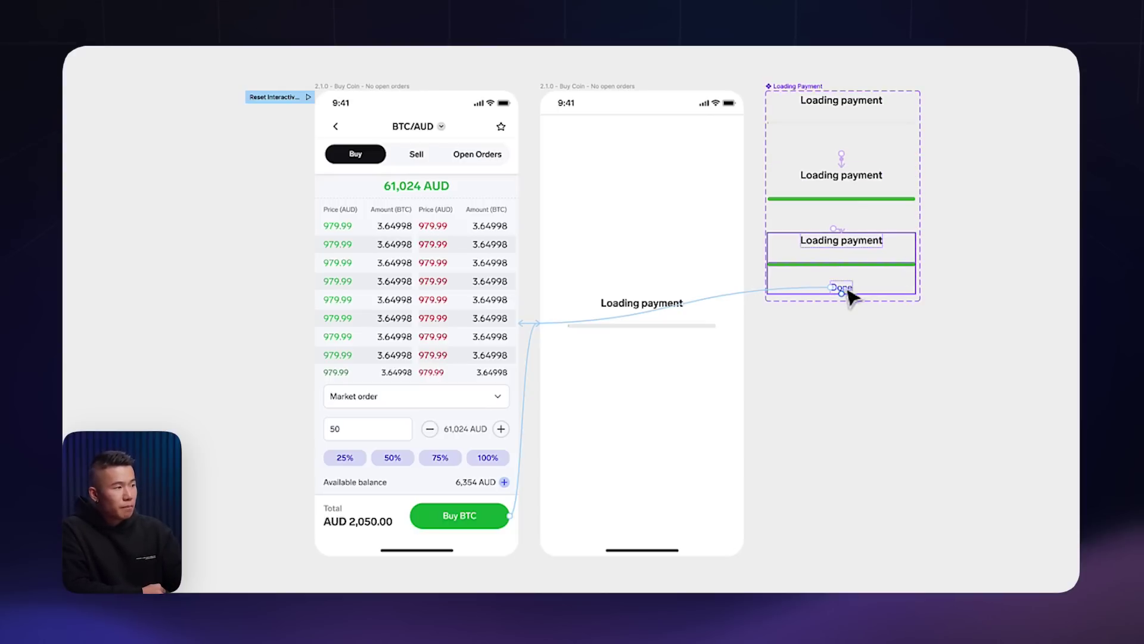
{"action": "left_click", "coordinate": [307, 97]}
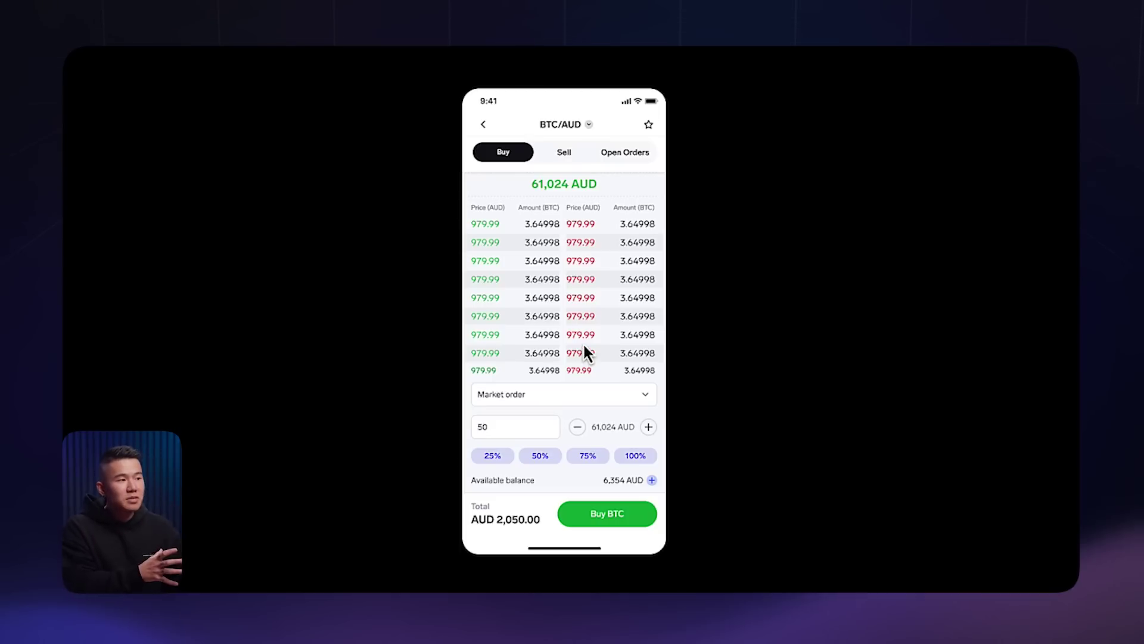
{"action": "left_click", "coordinate": [608, 517]}
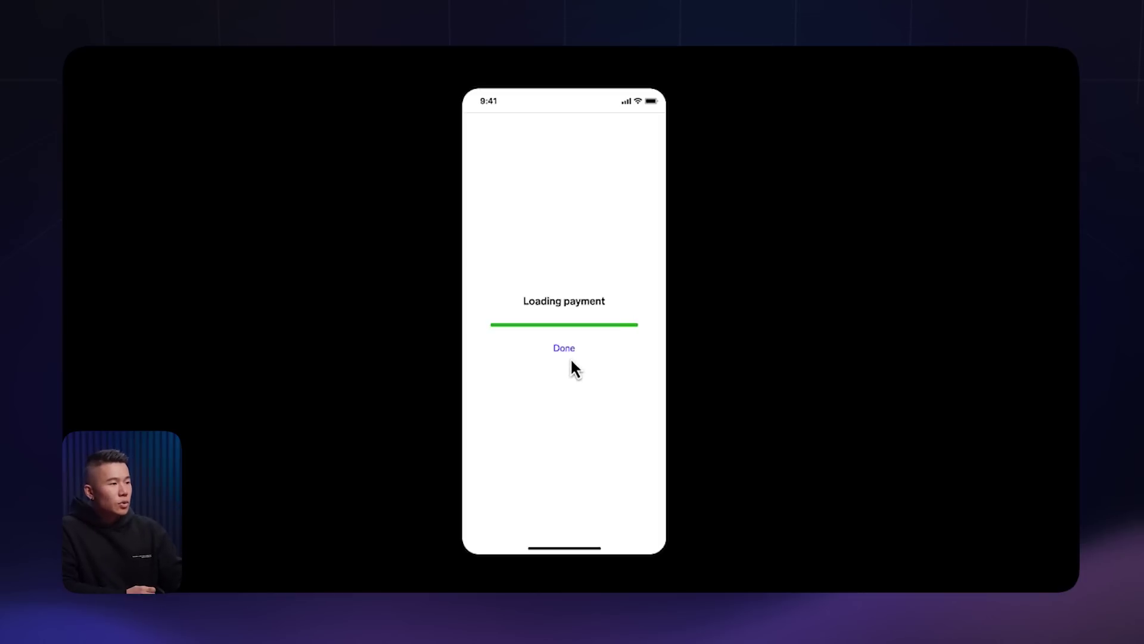
{"action": "left_click", "coordinate": [565, 350]}
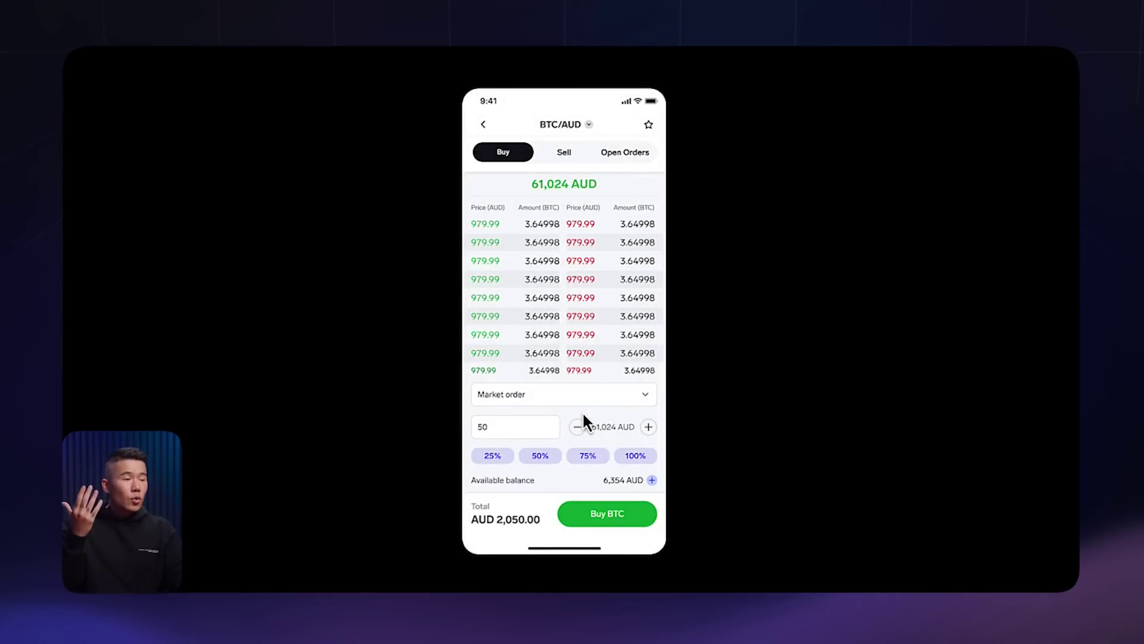
{"action": "left_click", "coordinate": [626, 520]}
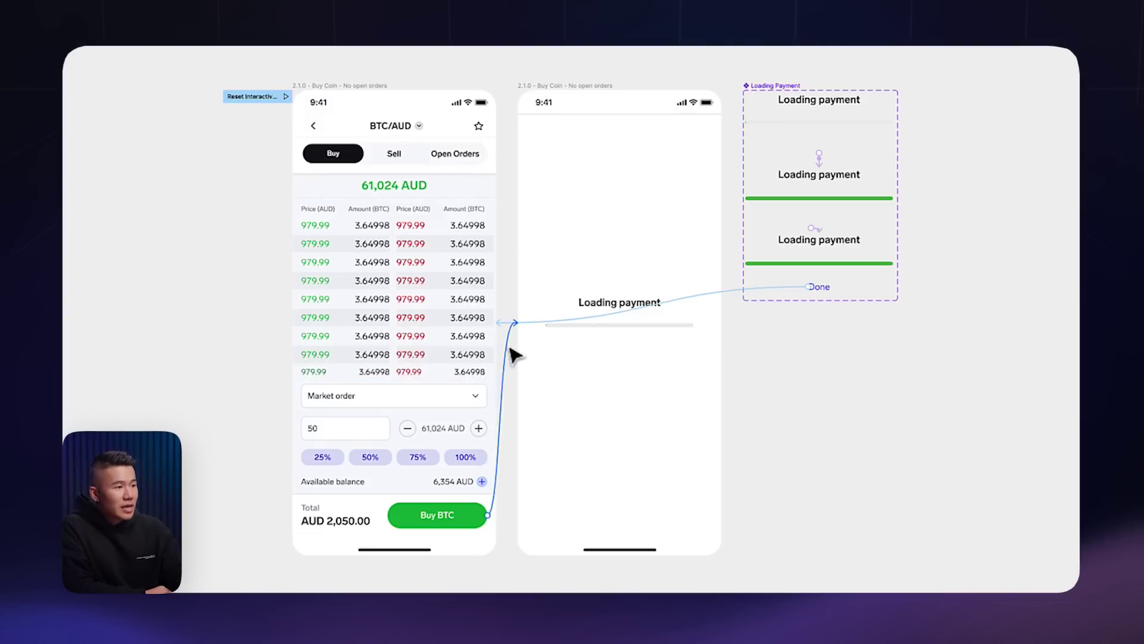
Enable Reset component state on the Buy BTC link to the loading screen and launch the preview
{"action": "left_click", "coordinate": [502, 372]}
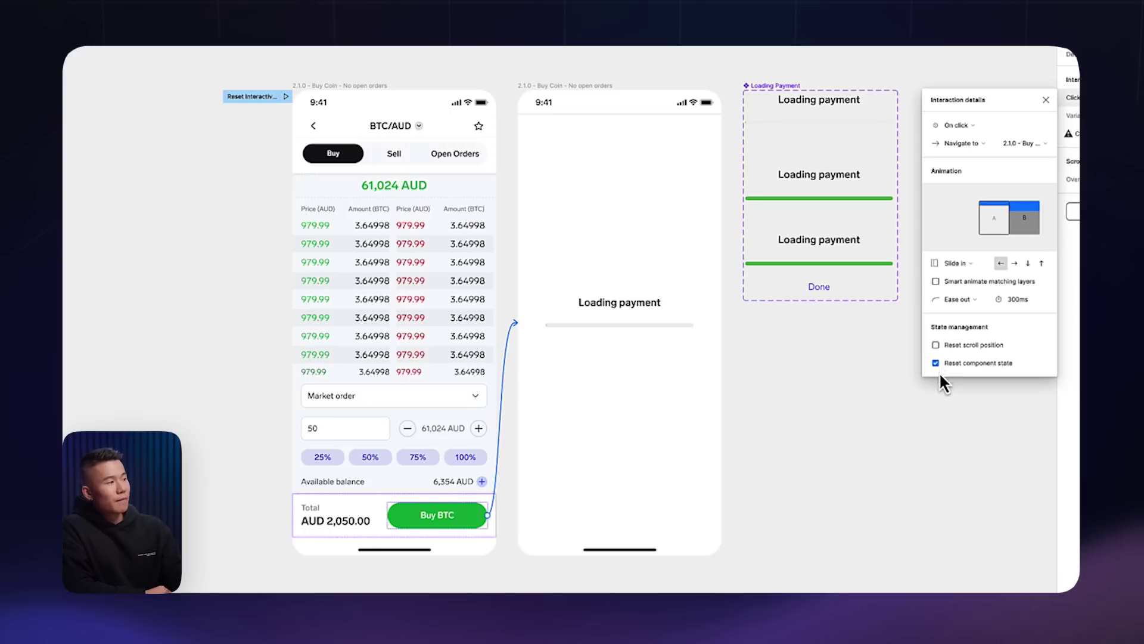
{"action": "left_click", "coordinate": [924, 454]}
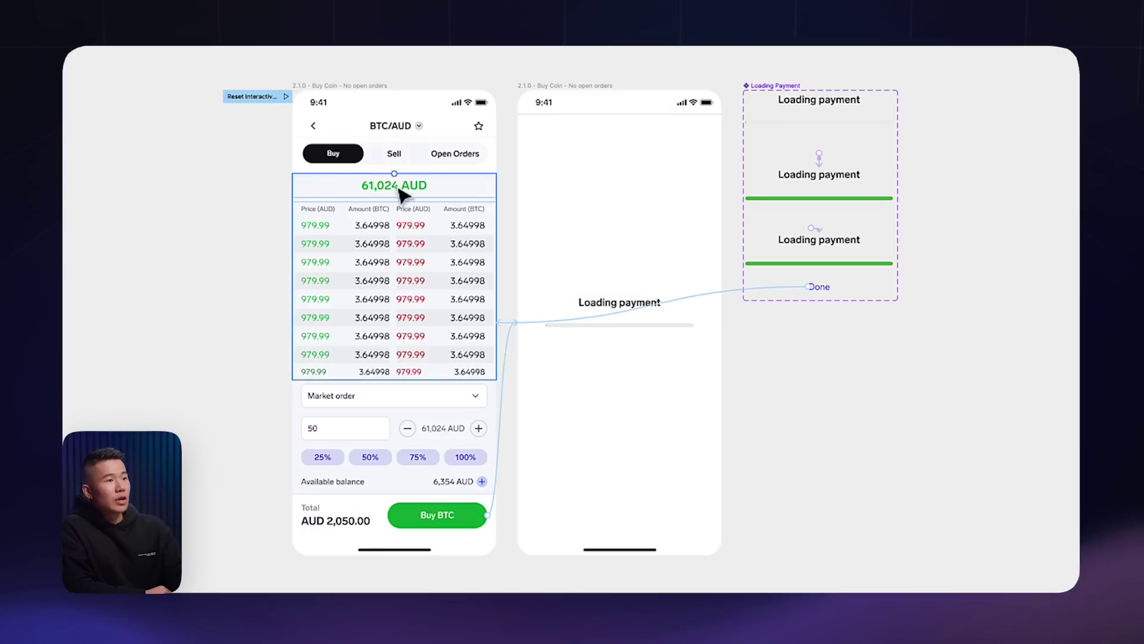
{"action": "left_click", "coordinate": [285, 97]}
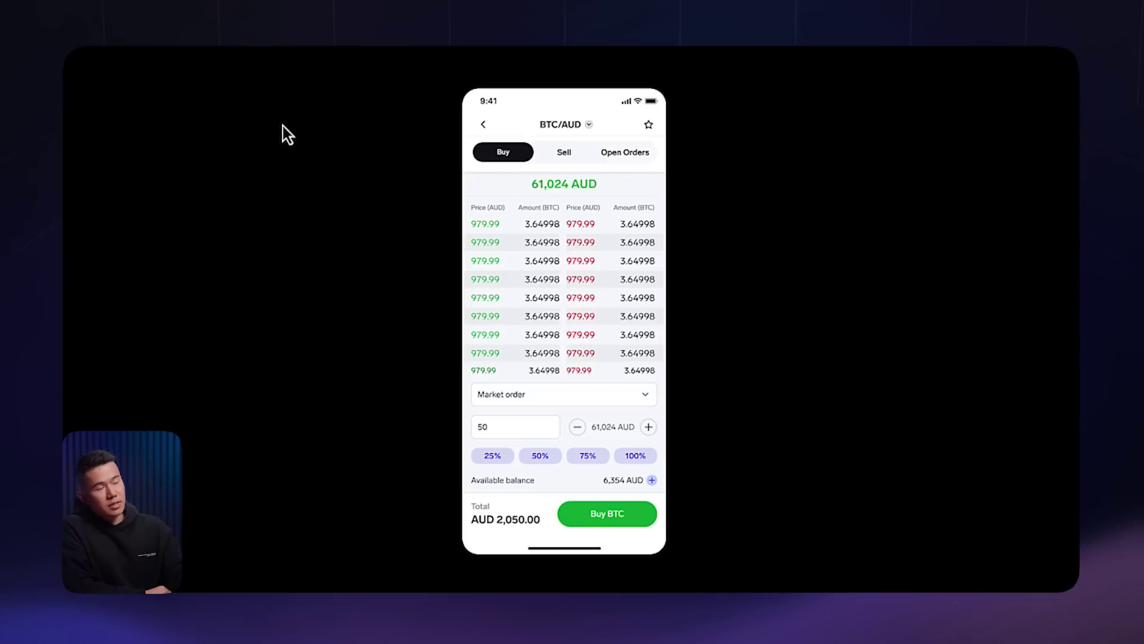
Buy BTC three times in the preview, returning via Done, to watch the Loading payment bar restart
{"action": "left_click", "coordinate": [595, 519]}
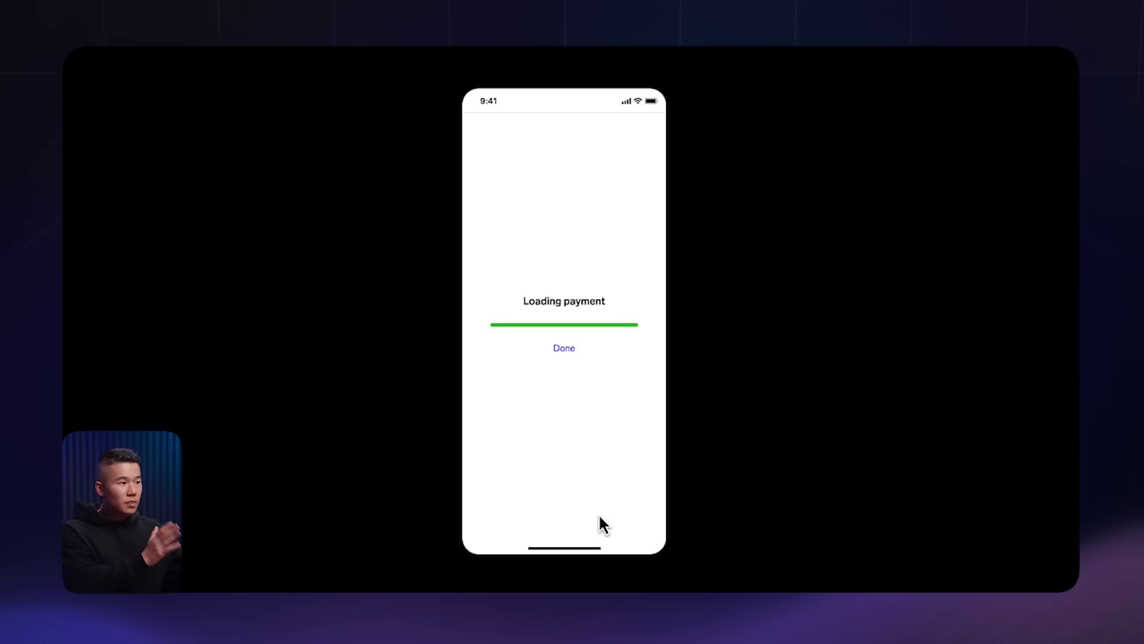
{"action": "left_click", "coordinate": [565, 350]}
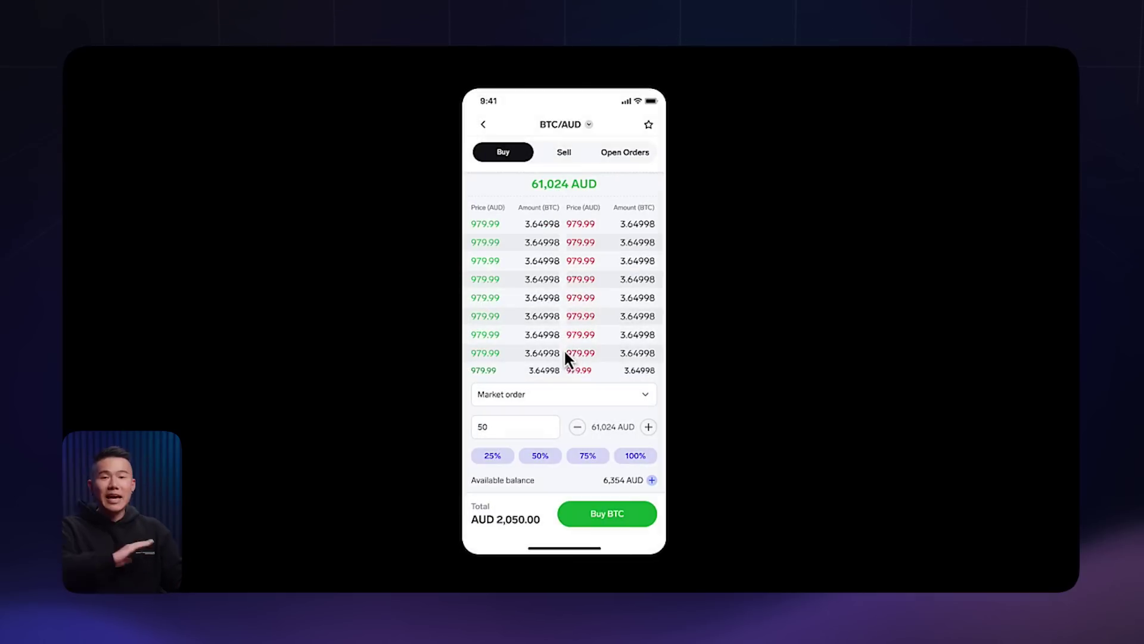
{"action": "left_click", "coordinate": [602, 526]}
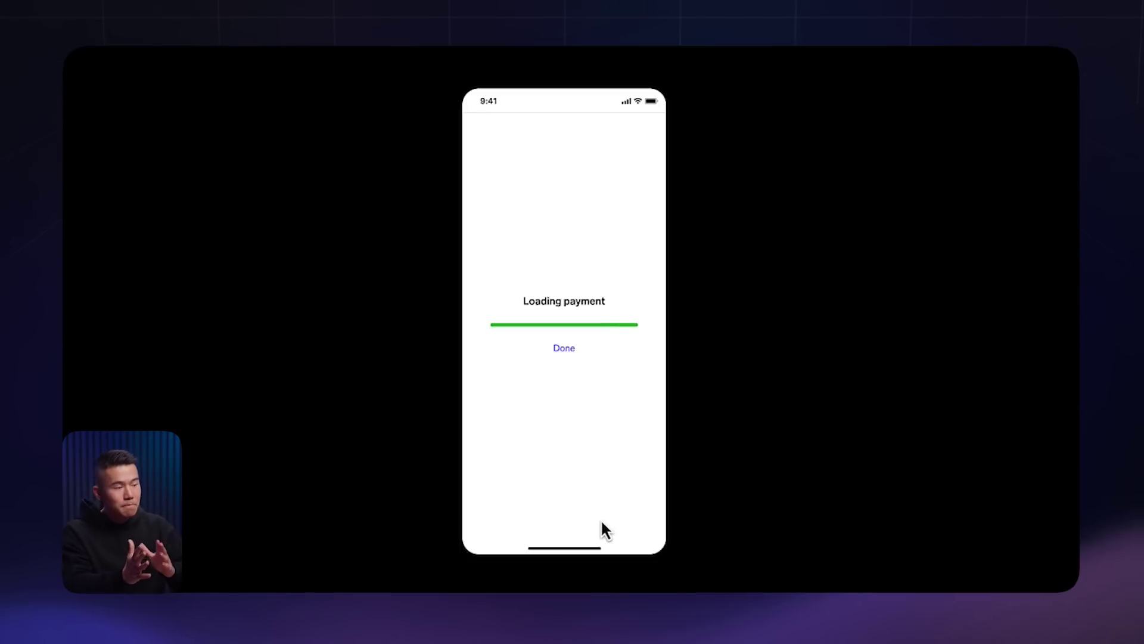
{"action": "left_click", "coordinate": [565, 347]}
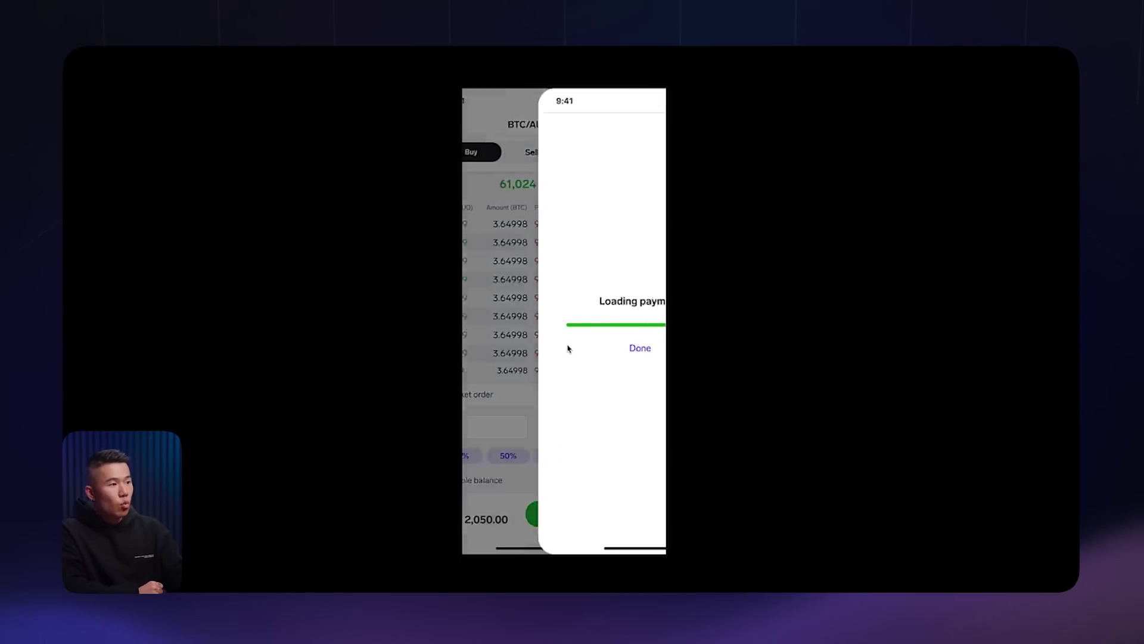
{"action": "left_click", "coordinate": [599, 519]}
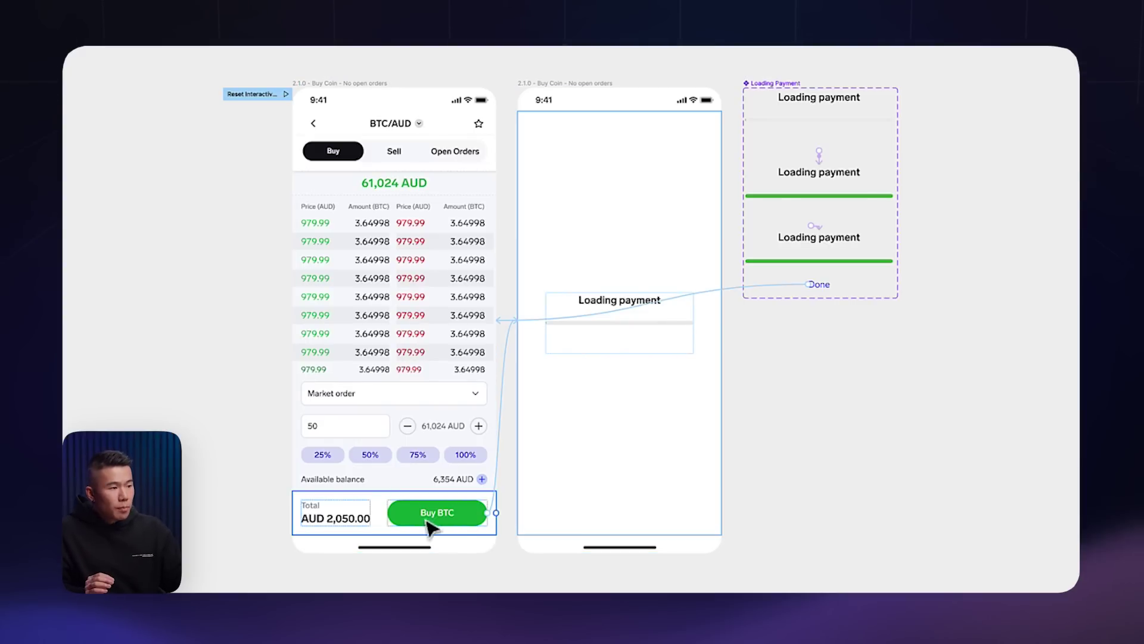
Reopen the Buy BTC link's interaction details to review its navigate action and state management
{"action": "left_click", "coordinate": [502, 448]}
{"action": "left_click", "coordinate": [503, 444]}
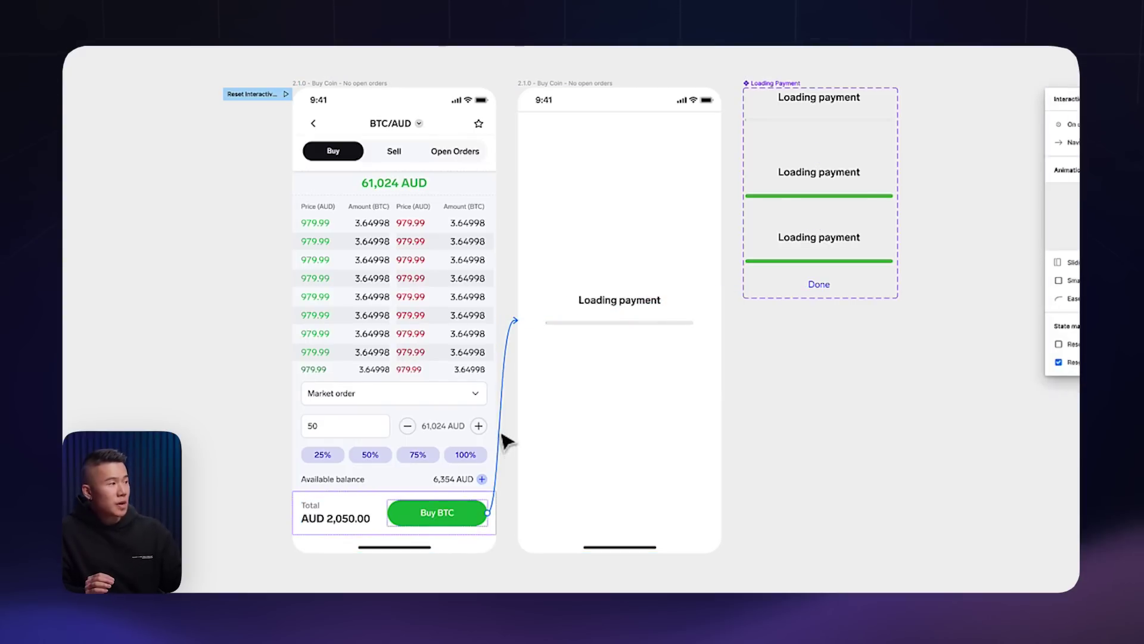